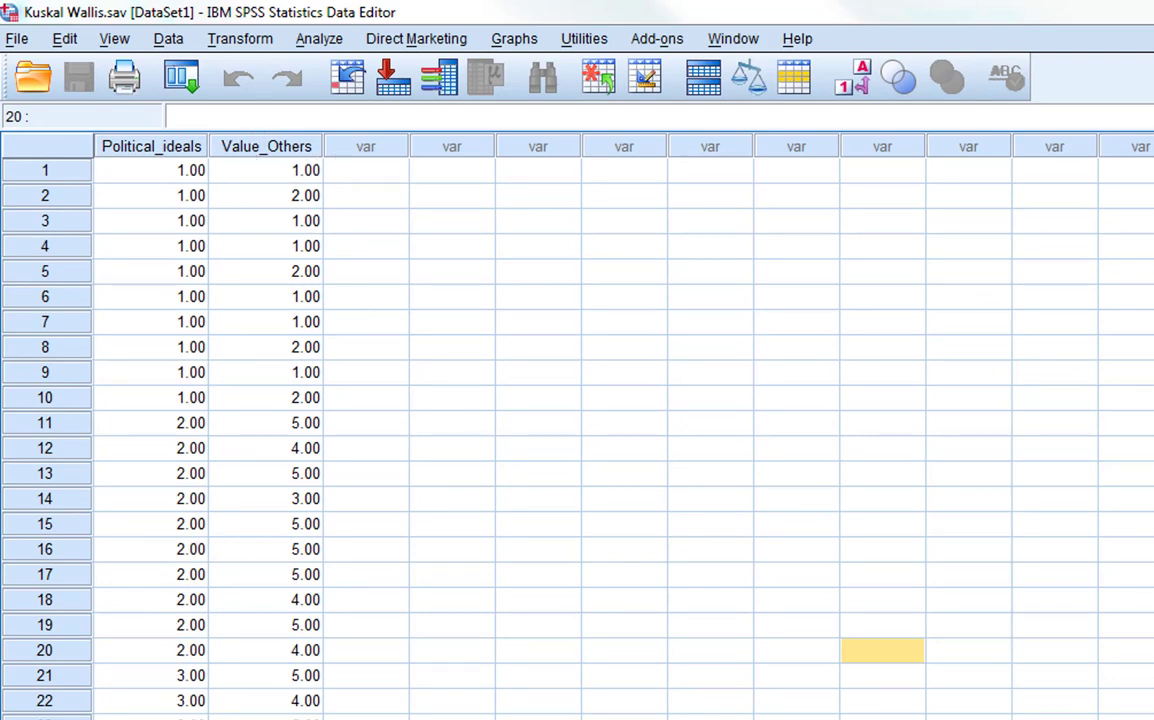
Step: Check Political_ideals value labels: 1 Libertarian, 2 Classic_Liberalism, 3 Democratic_socialist, leaving them unchanged
key(ctrl+t)
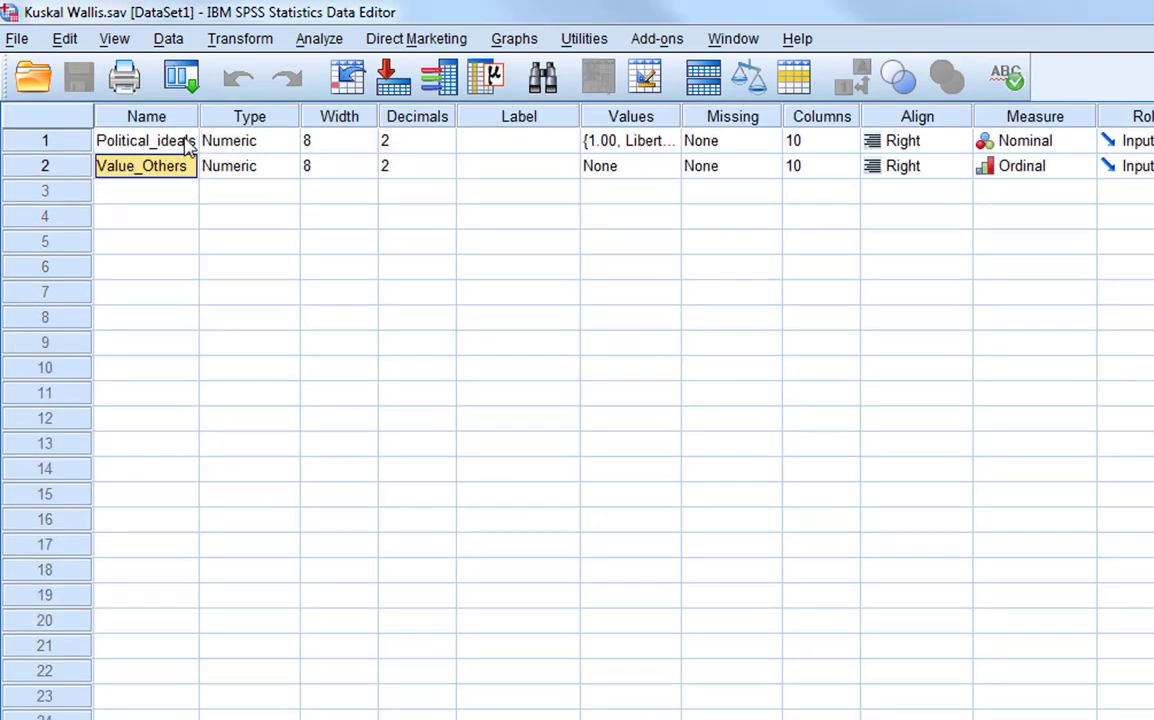
click(648, 148)
click(669, 145)
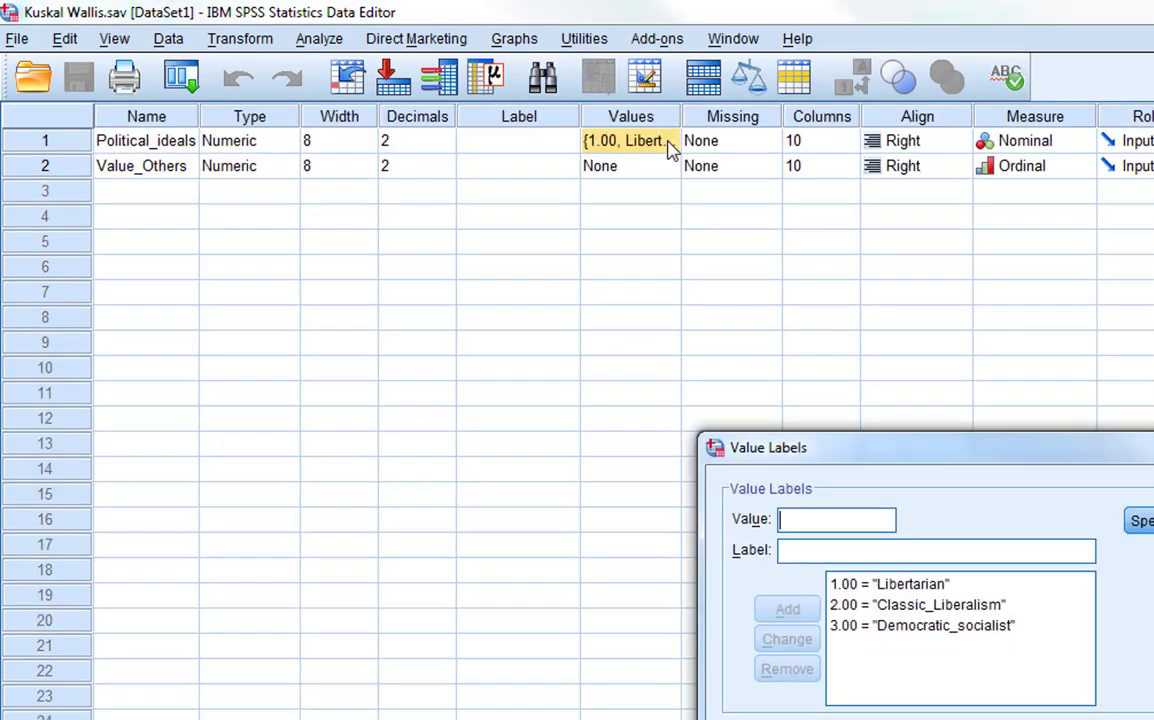
drag(897, 443, 482, 188)
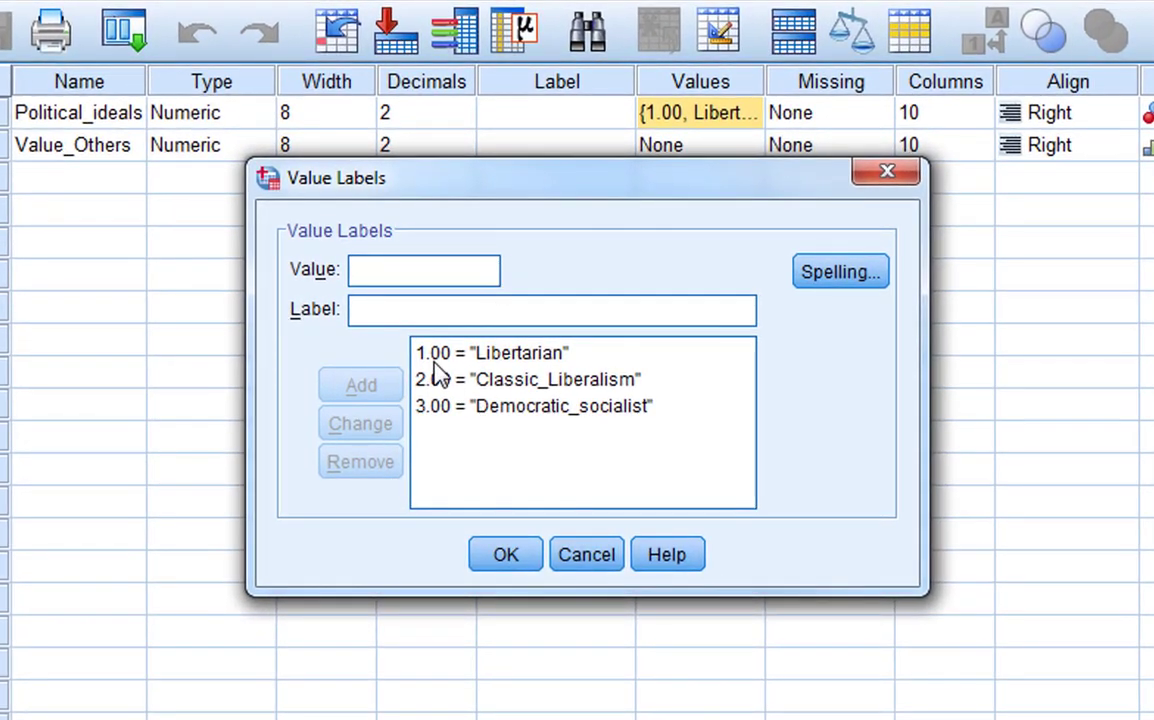
click(435, 362)
click(421, 388)
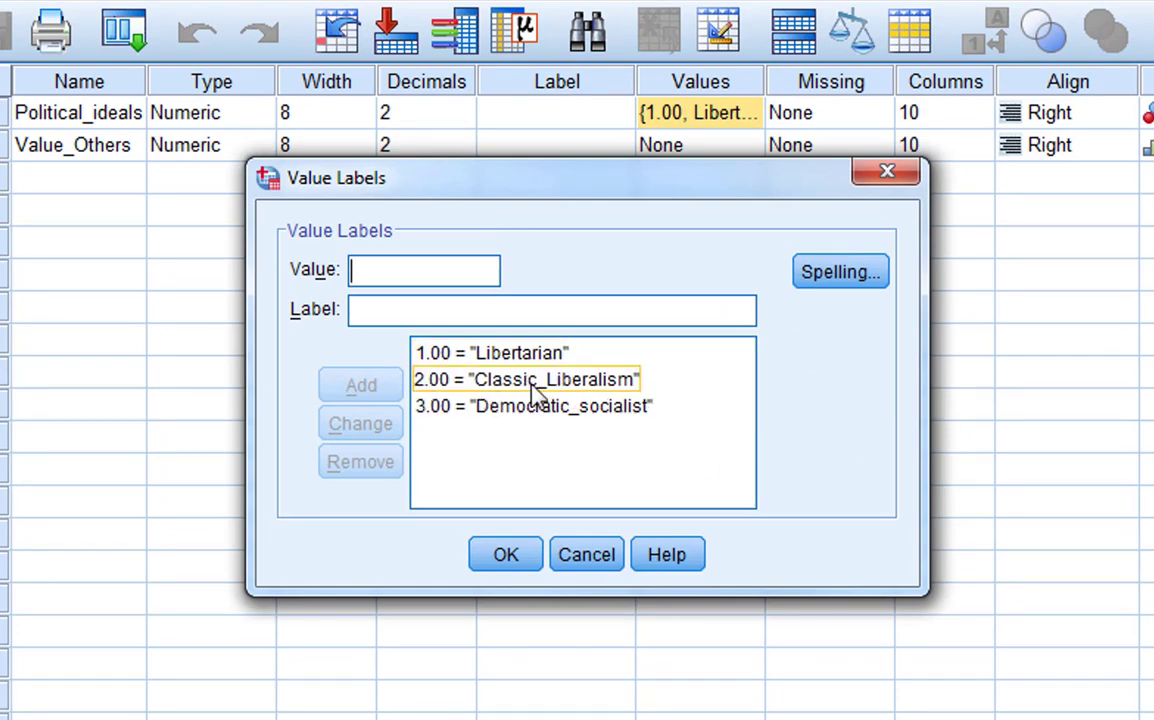
click(450, 407)
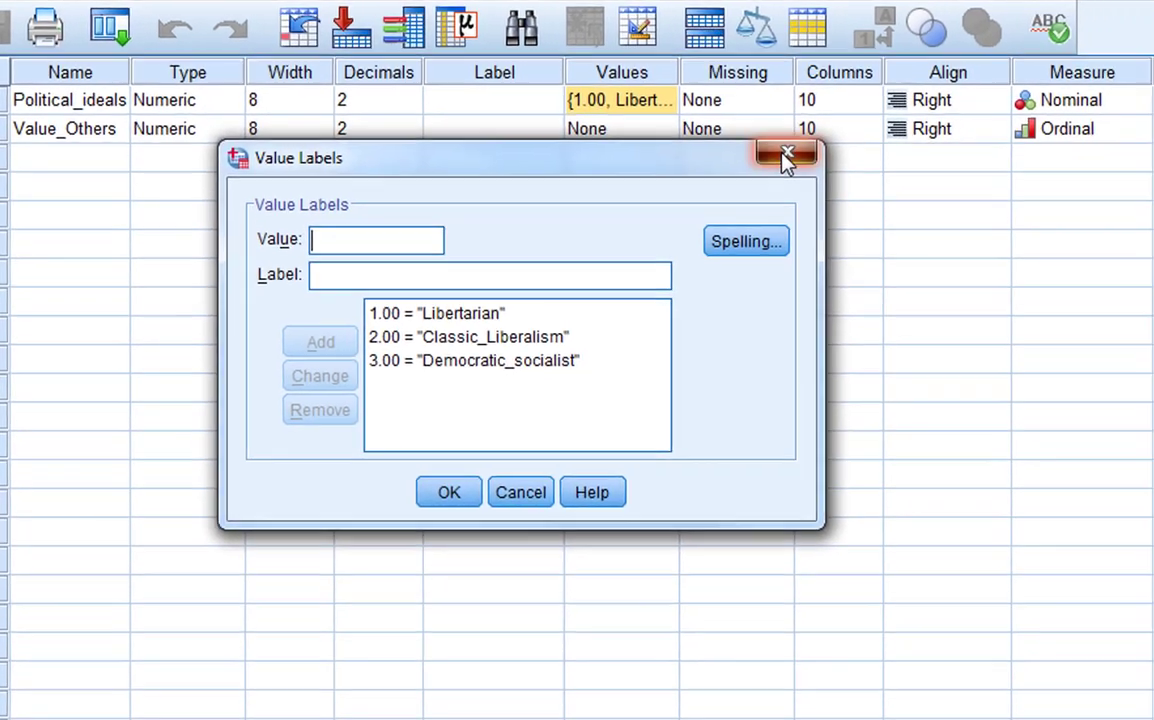
click(886, 171)
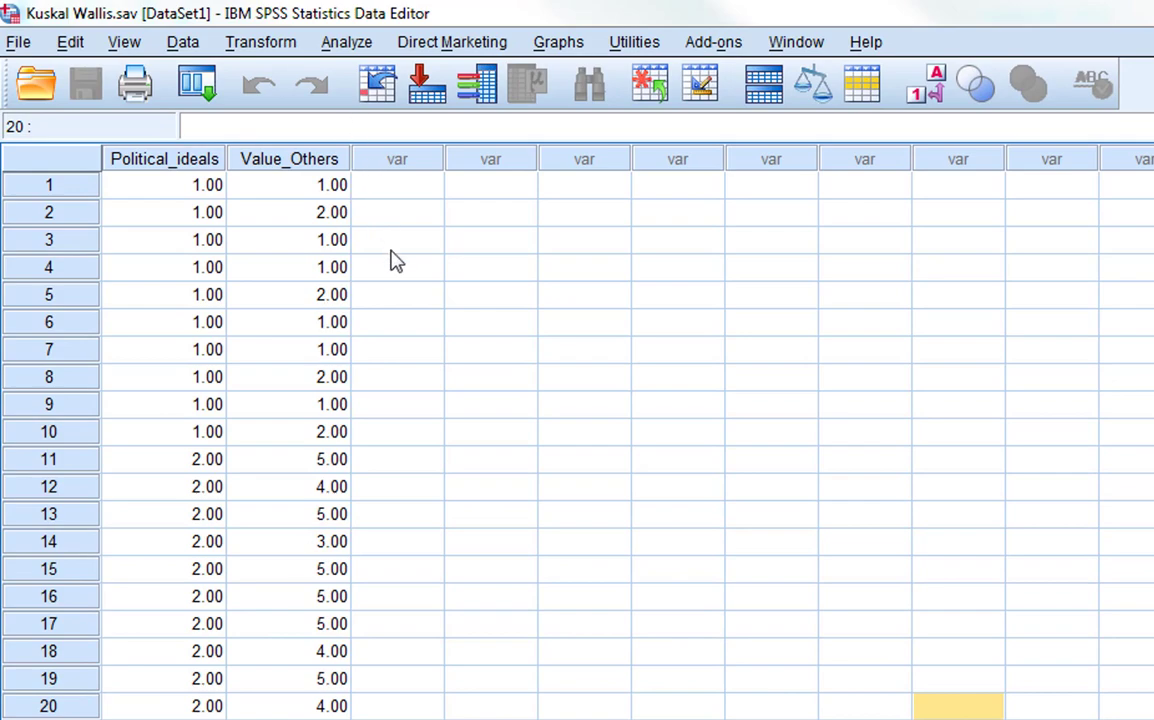
Step: Create a histogram of Value_Others
click(585, 568)
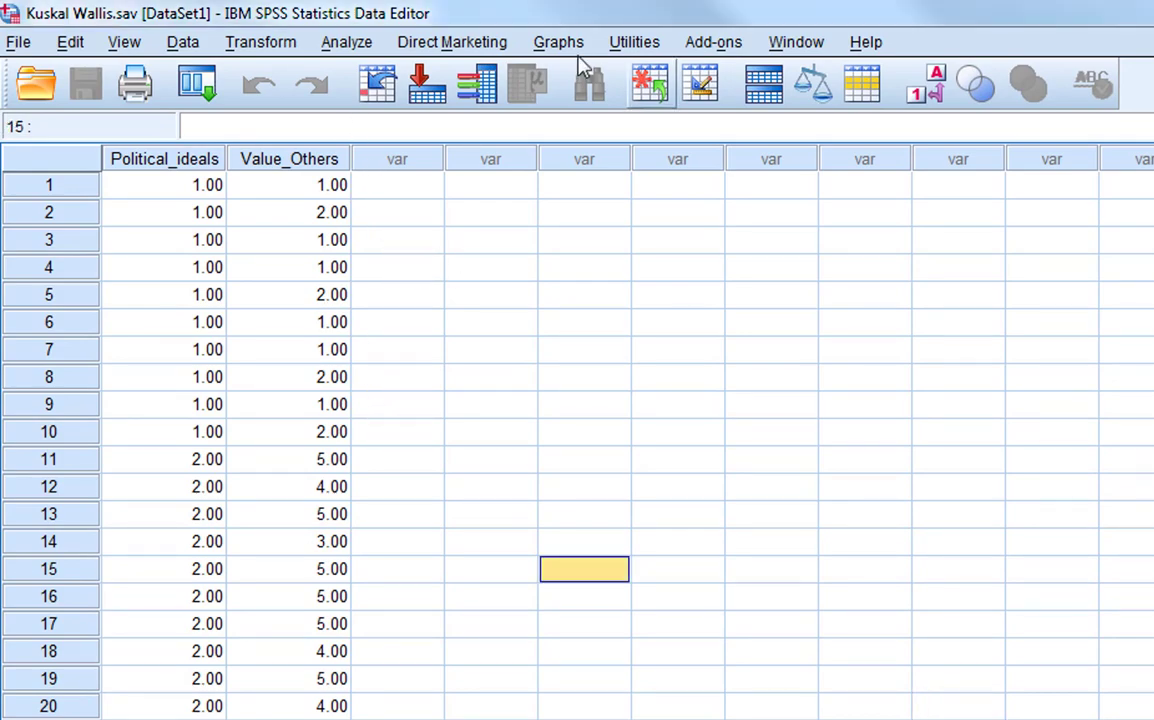
click(558, 42)
mouse_move(582, 236)
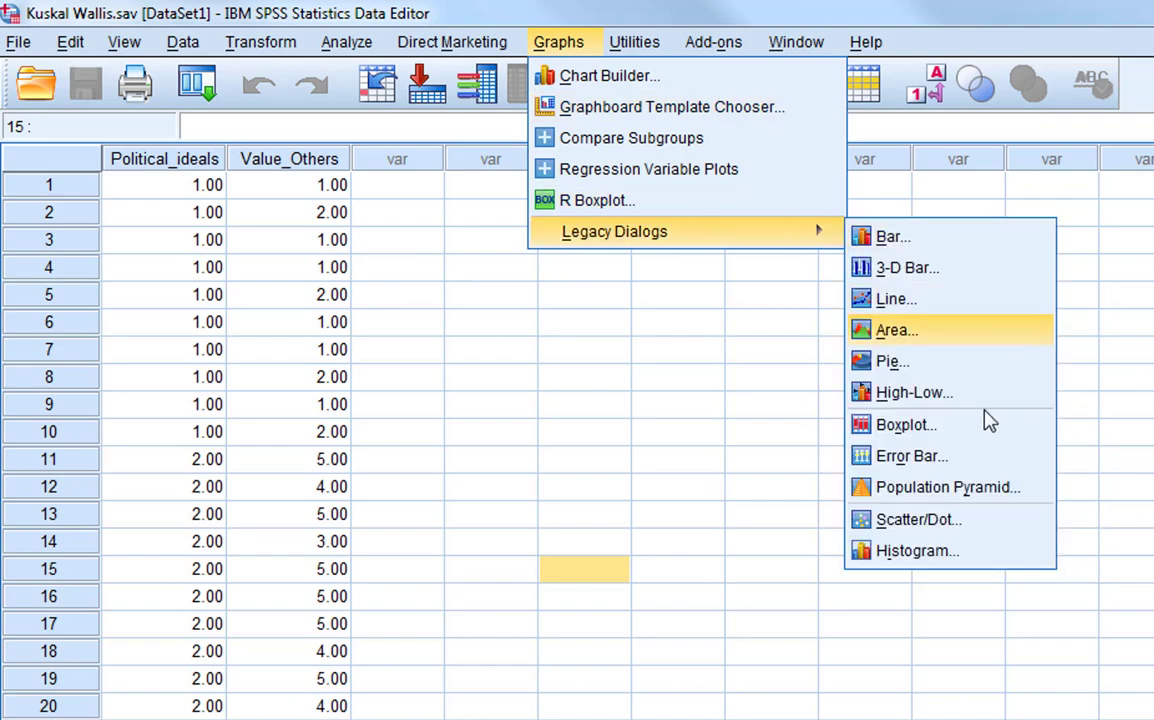
click(905, 551)
click(370, 268)
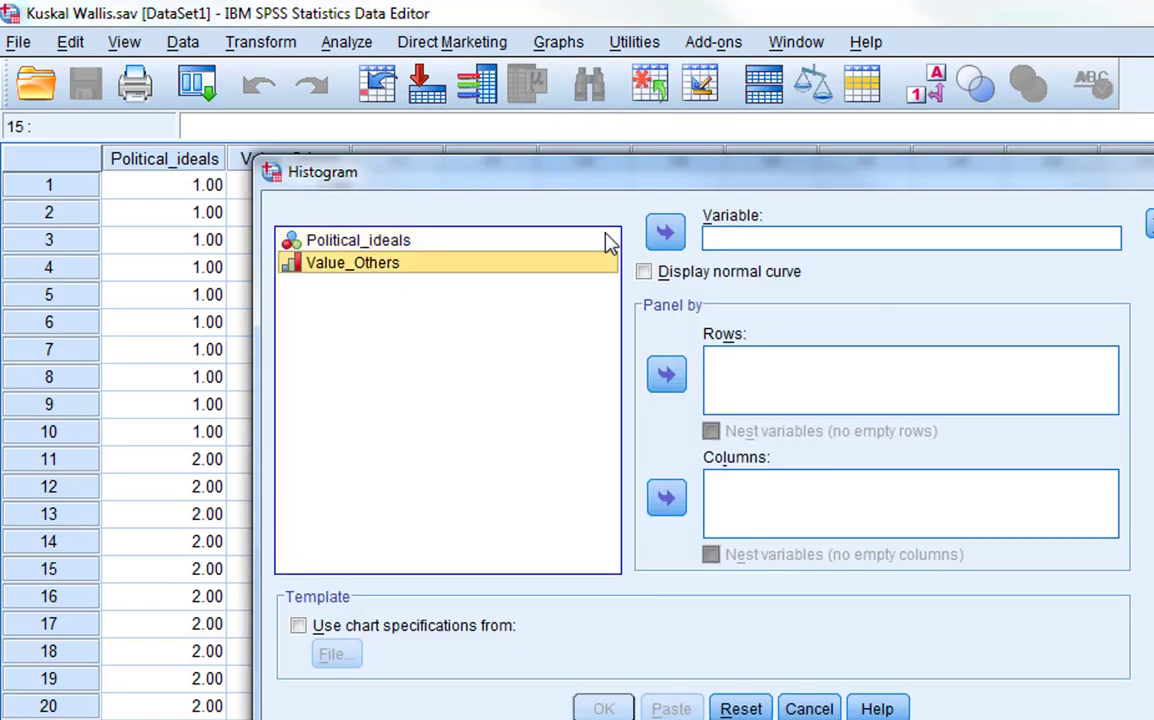
click(665, 232)
click(603, 708)
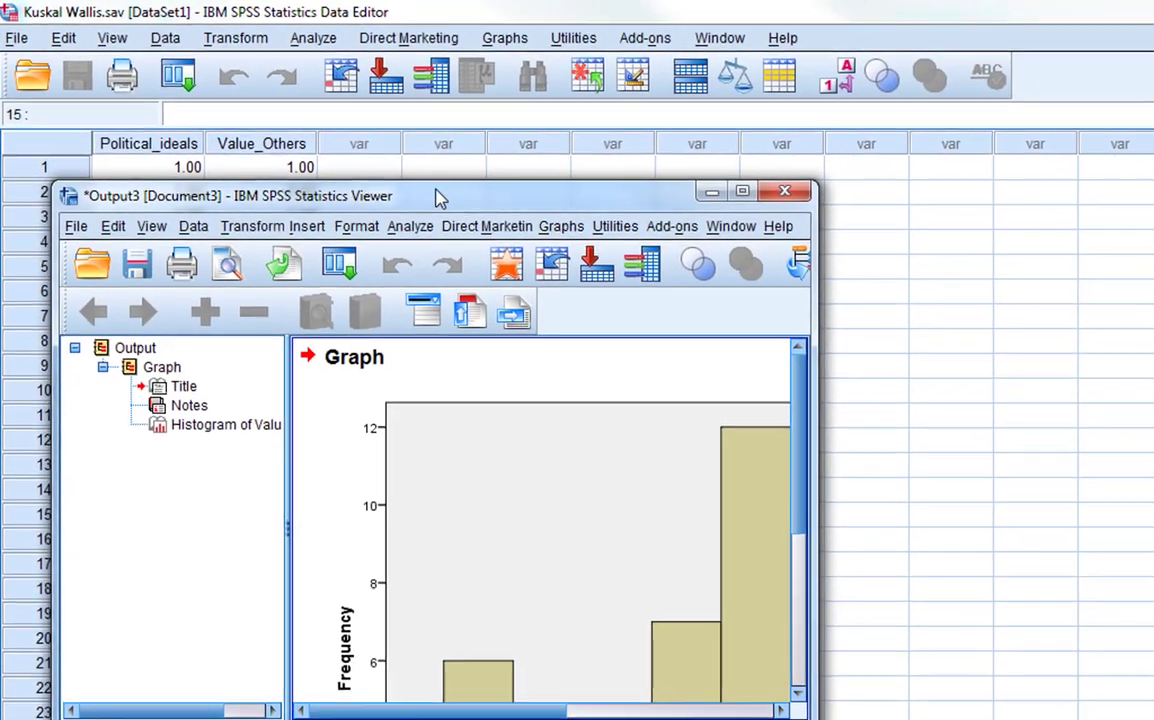
Step: View the histogram output maximized, then close the output window and answer the save prompt
double_click(437, 197)
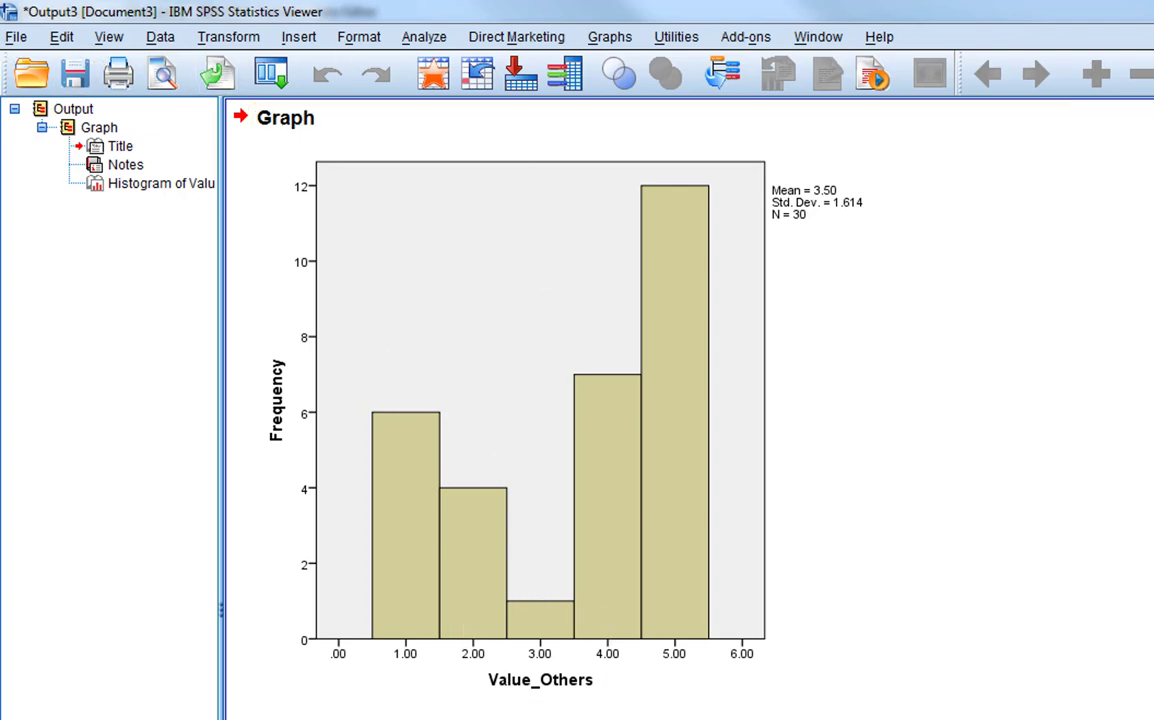
key(alt+F4)
click(914, 613)
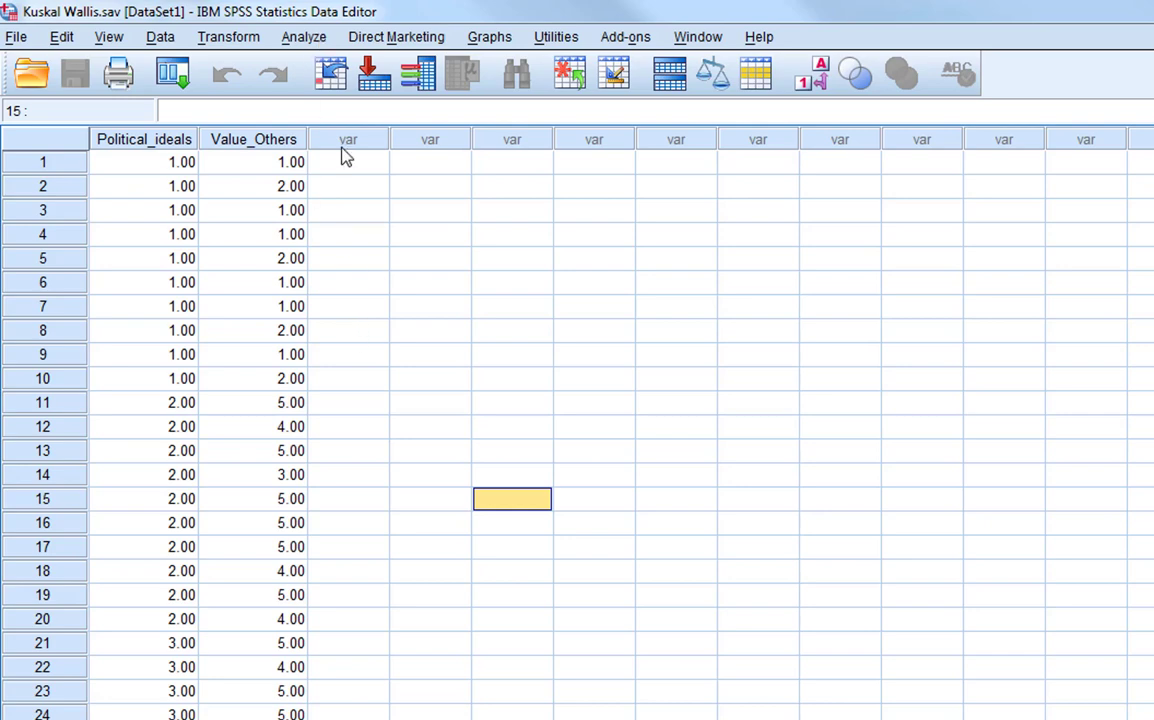
Step: Open Legacy Dialogs' K Independent Samples test from the Nonparametric Tests menu
click(314, 46)
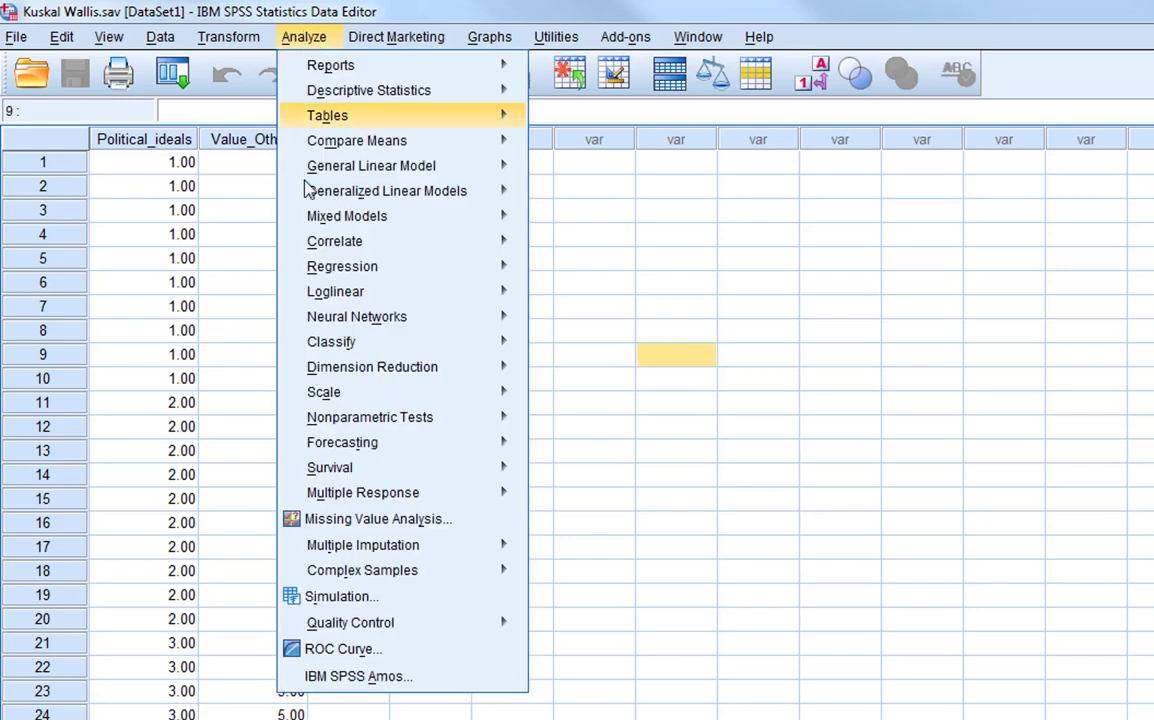
mouse_move(381, 425)
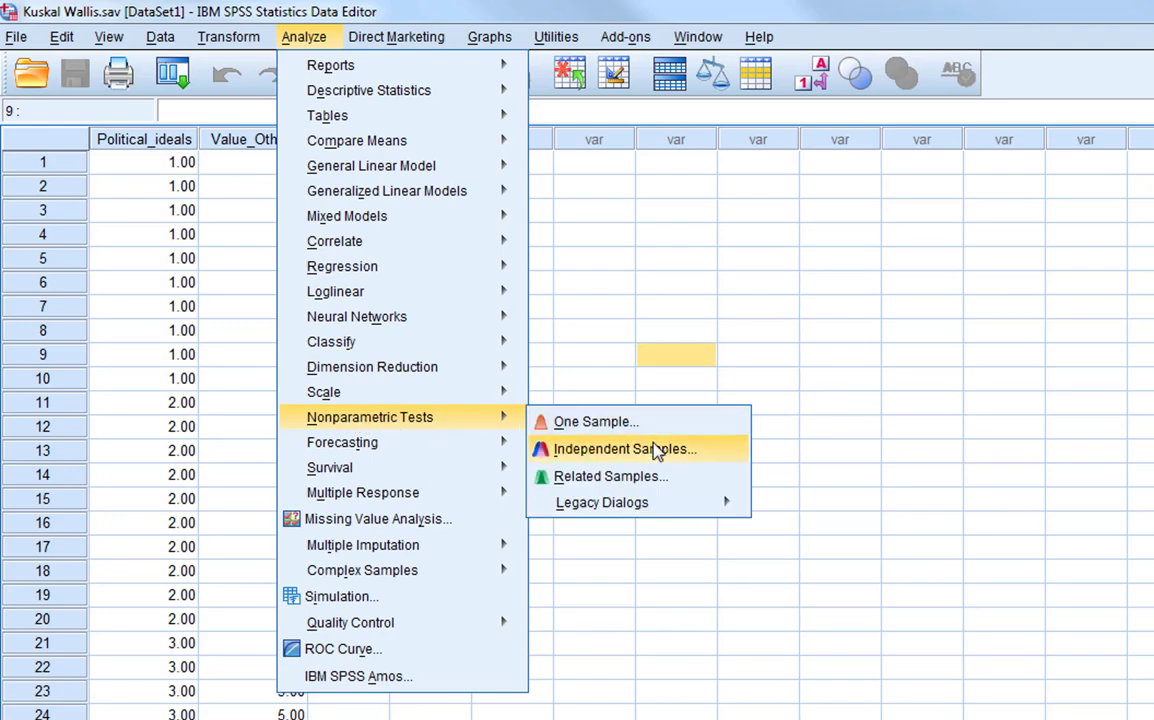
mouse_move(640, 508)
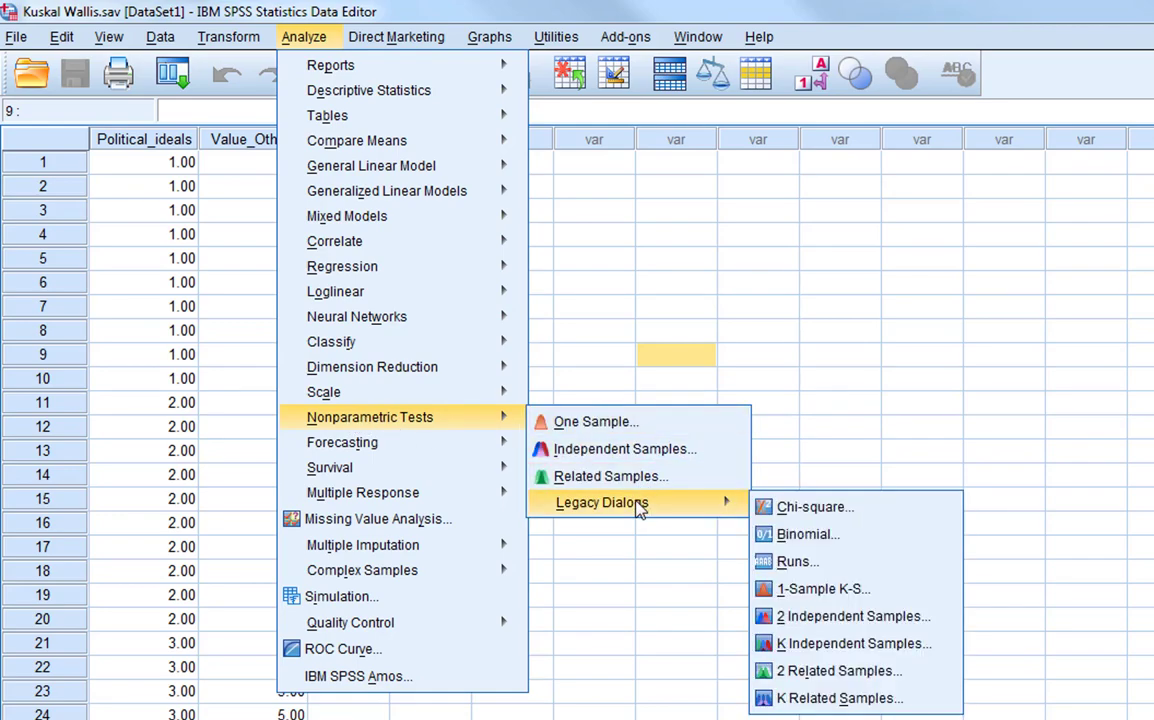
click(851, 645)
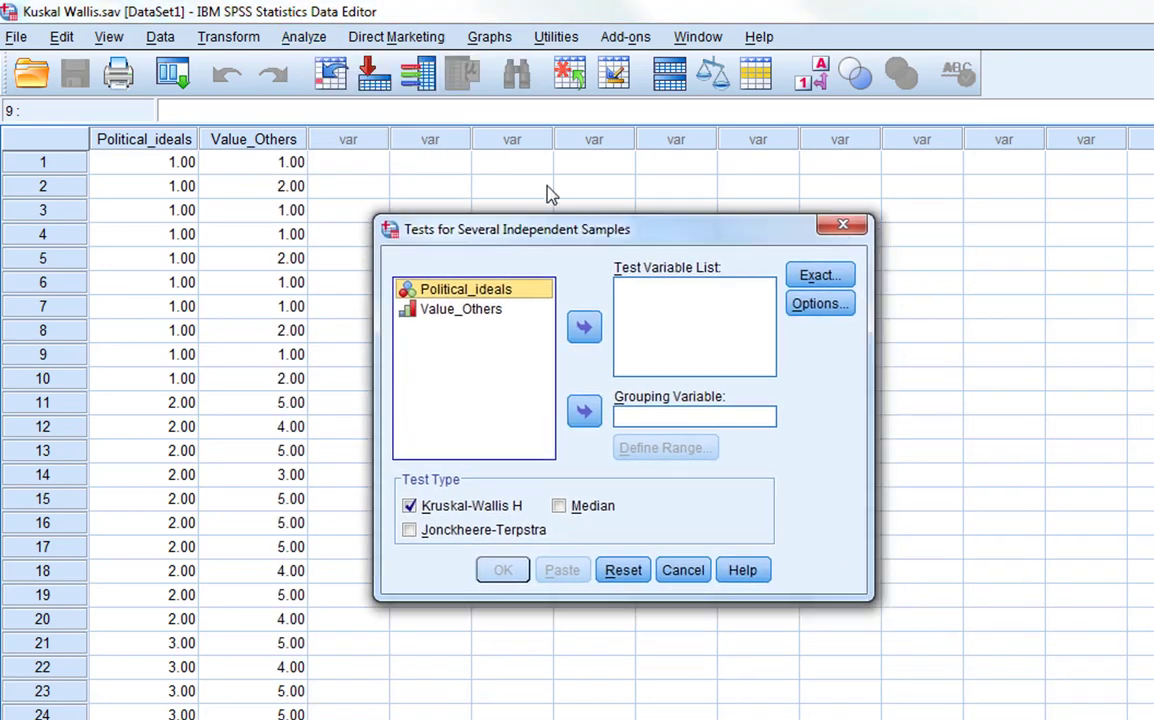
Step: Set Political_ideals as grouping variable with range 1 to 3 and Value_Others as test variable
drag(628, 235, 516, 173)
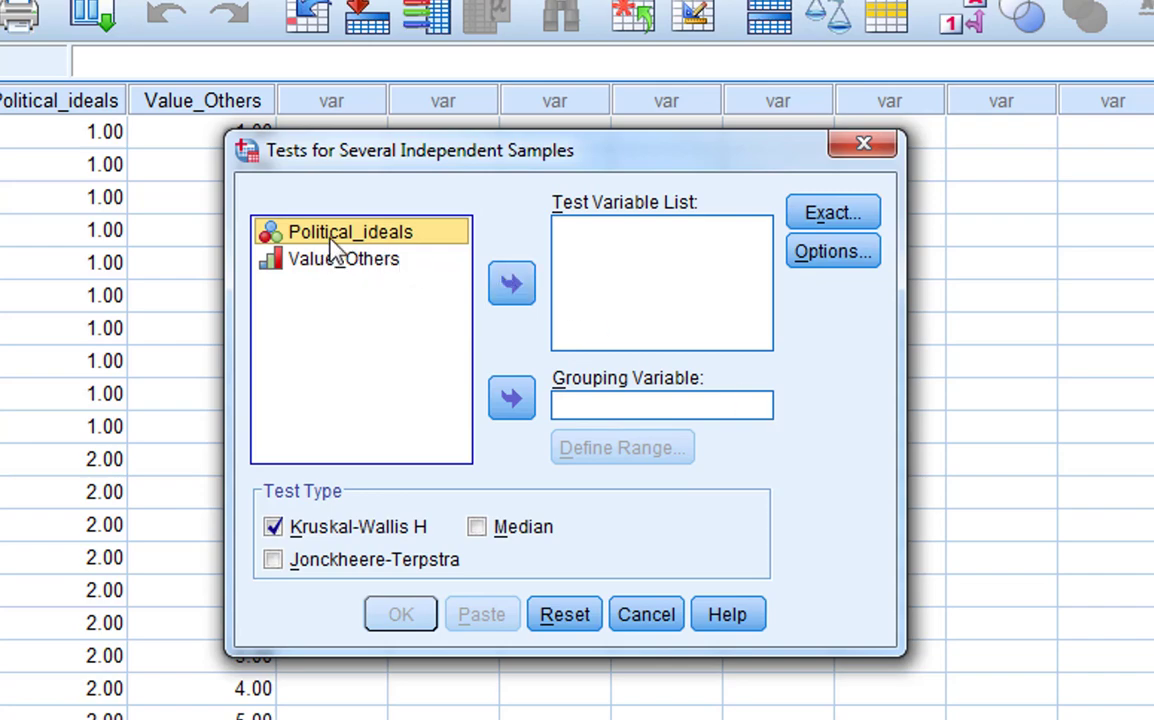
click(514, 400)
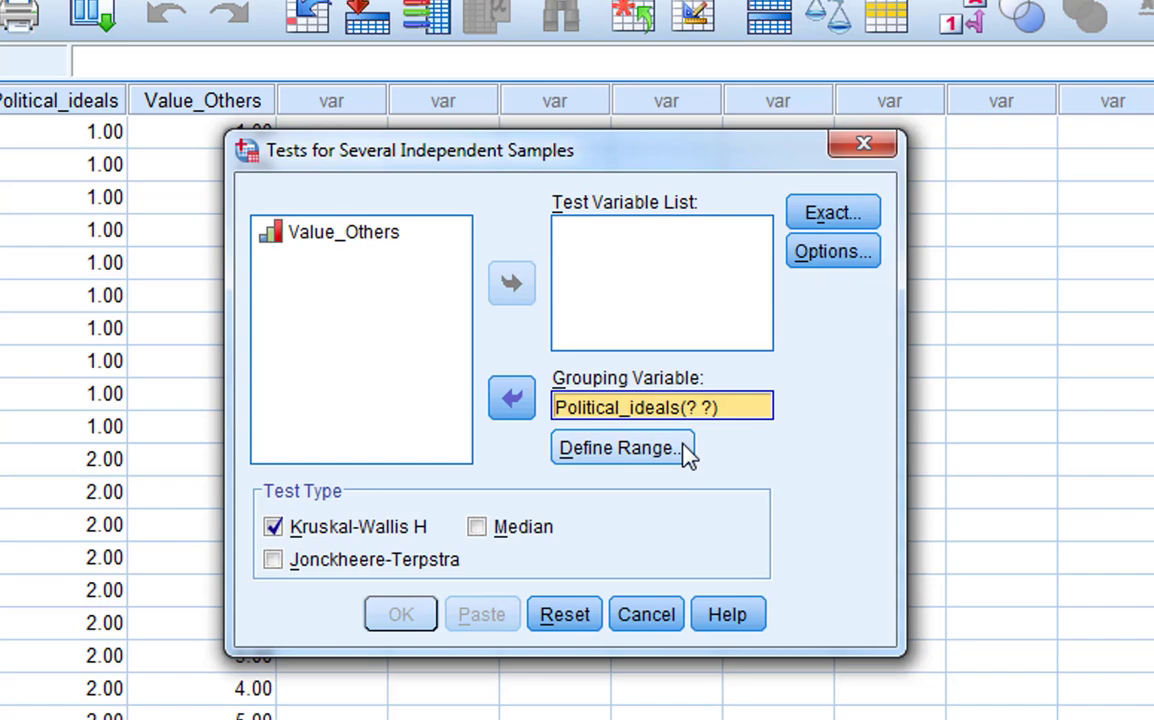
click(600, 458)
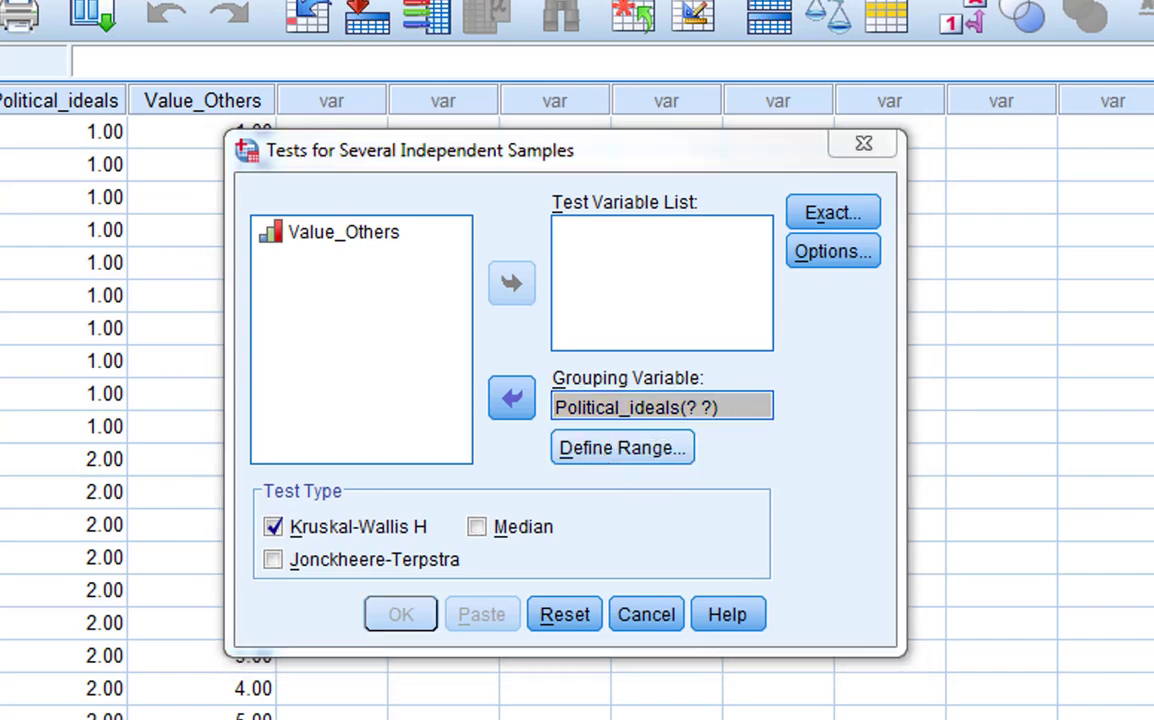
drag(1100, 450, 365, 230)
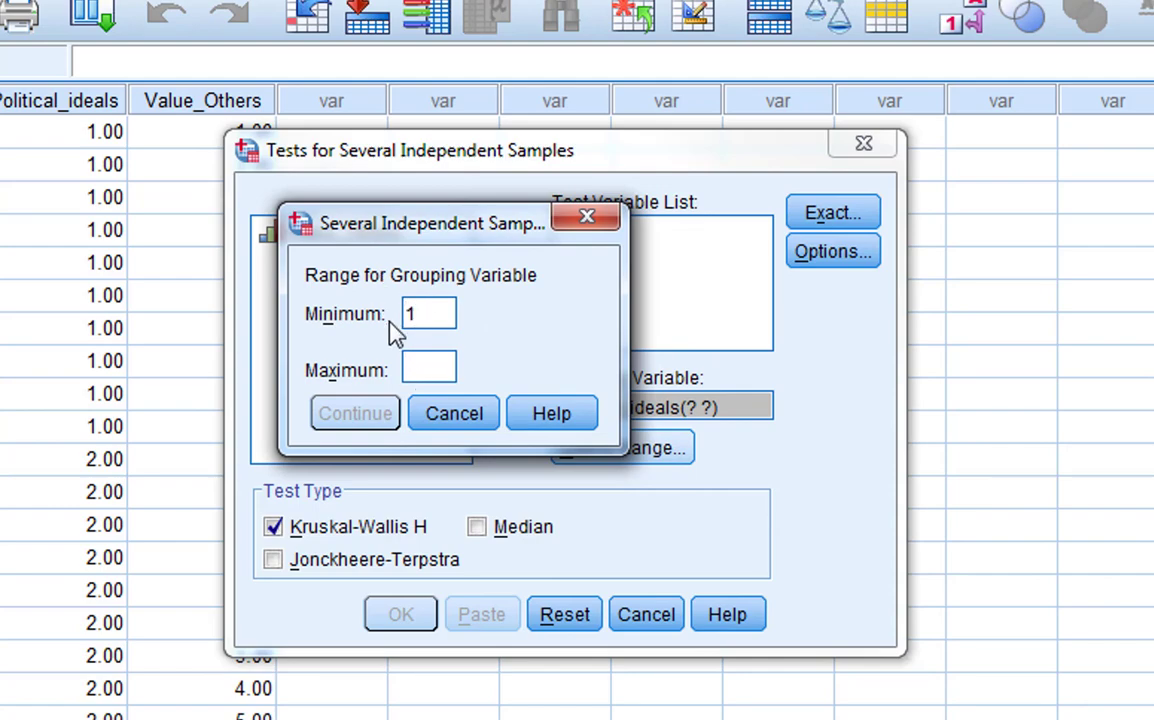
click(430, 371)
text(3)
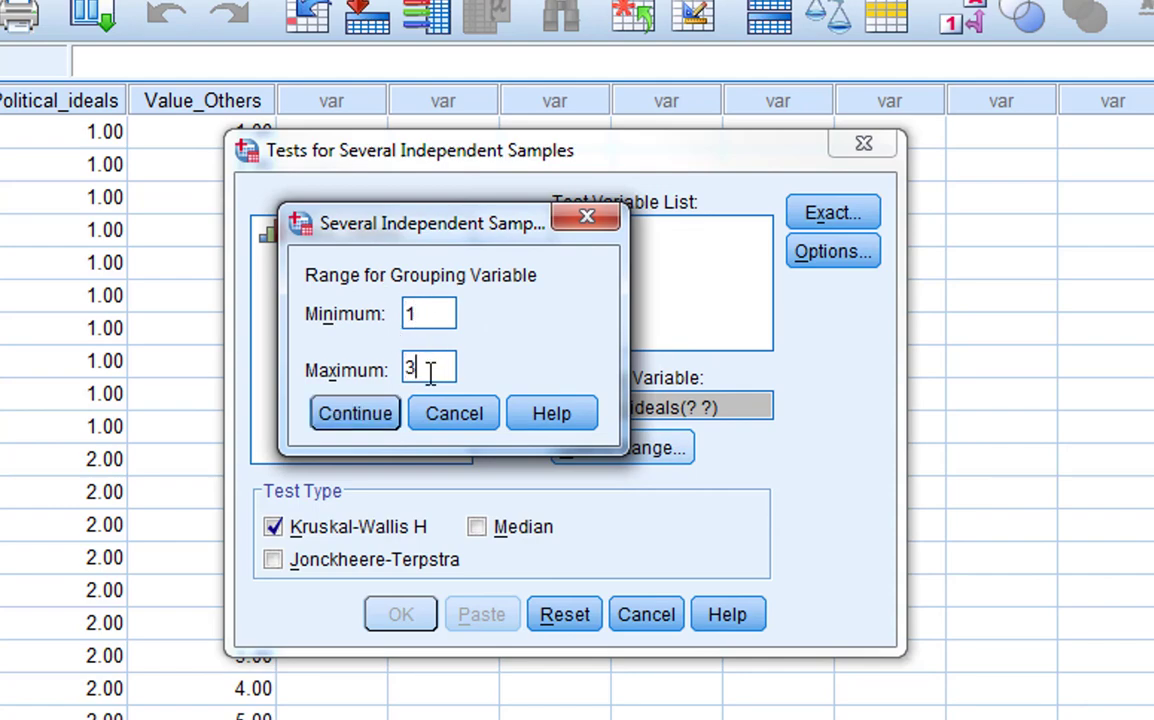
click(330, 420)
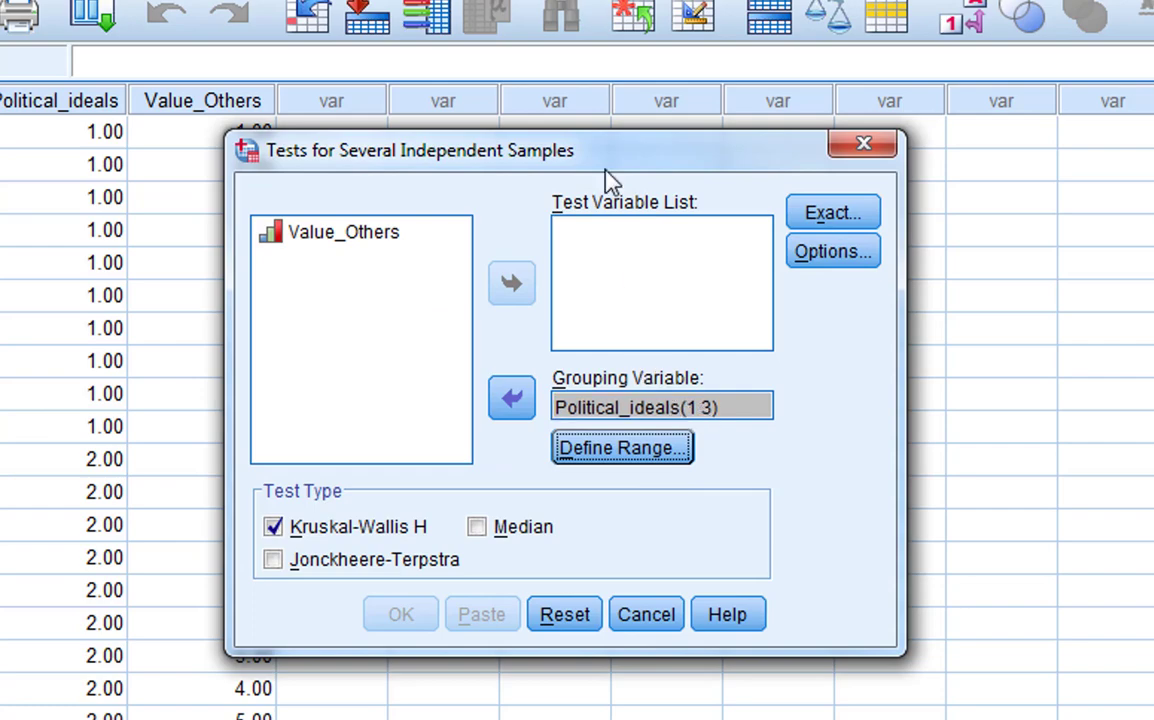
click(343, 232)
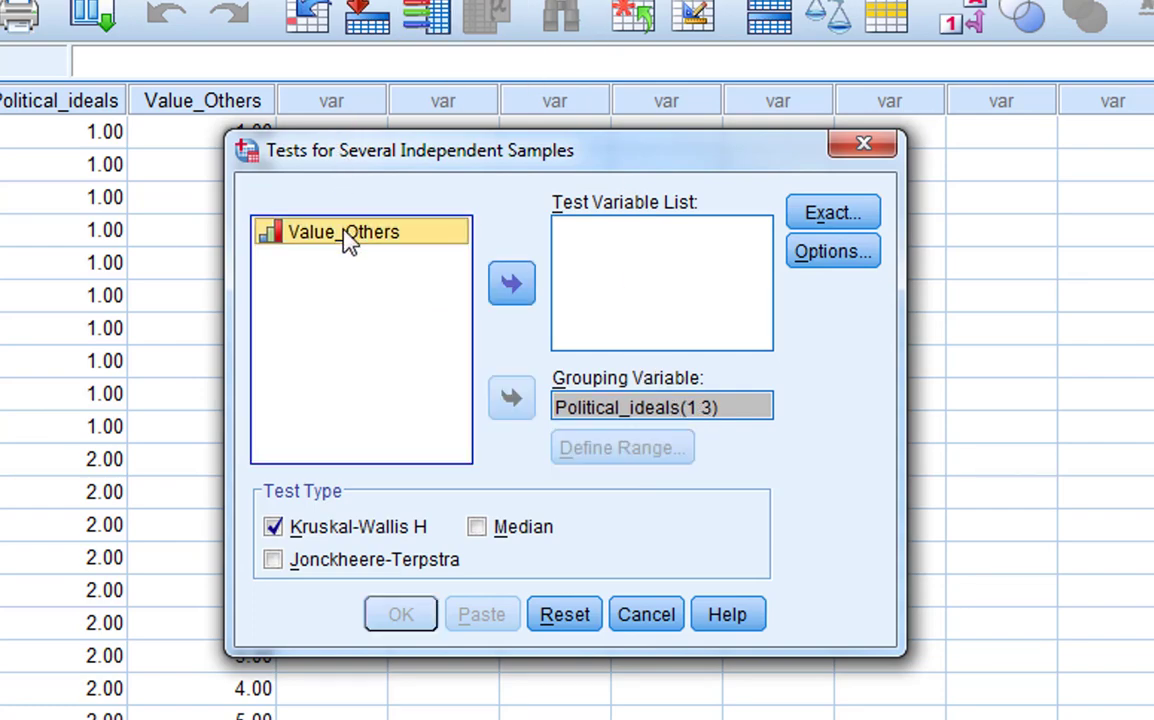
click(510, 282)
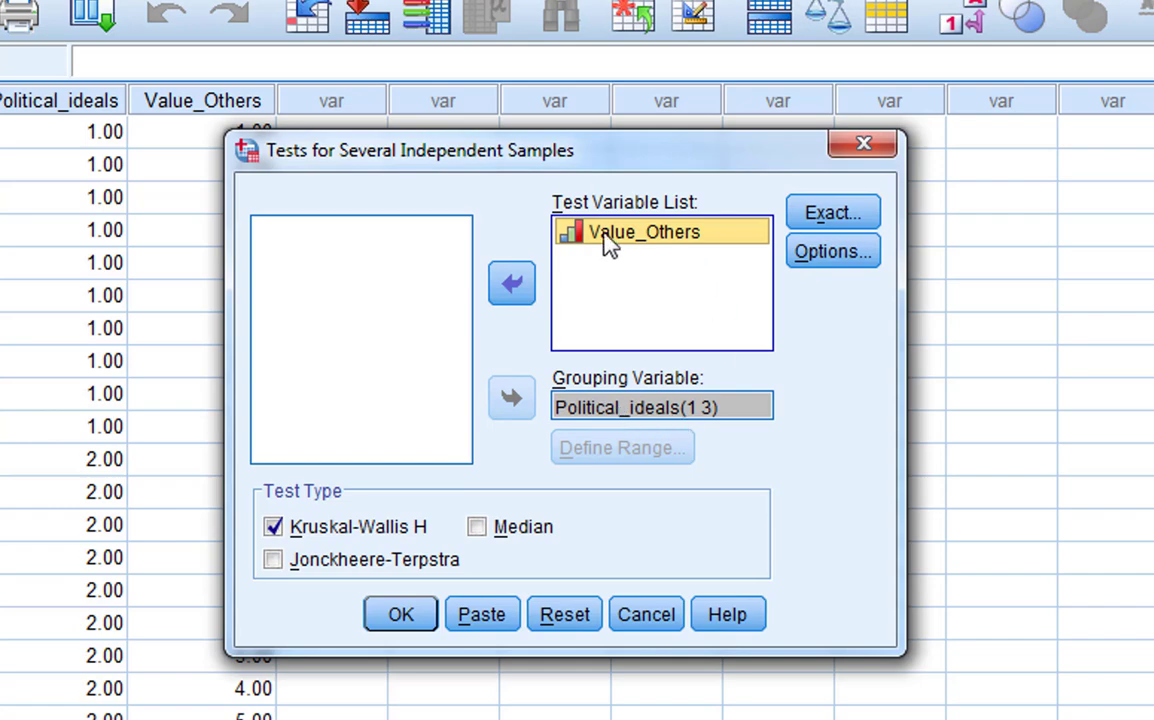
click(840, 264)
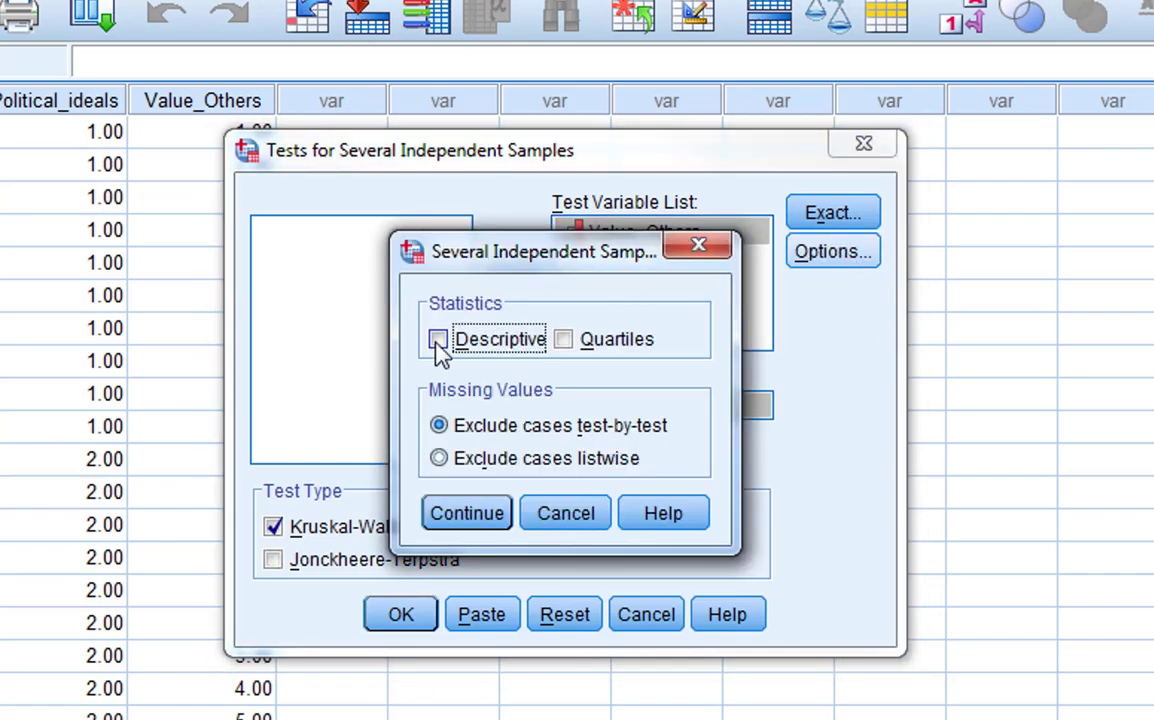
Step: Tick Descriptive in the test options and start the Kruskal-Wallis test
click(439, 343)
click(474, 518)
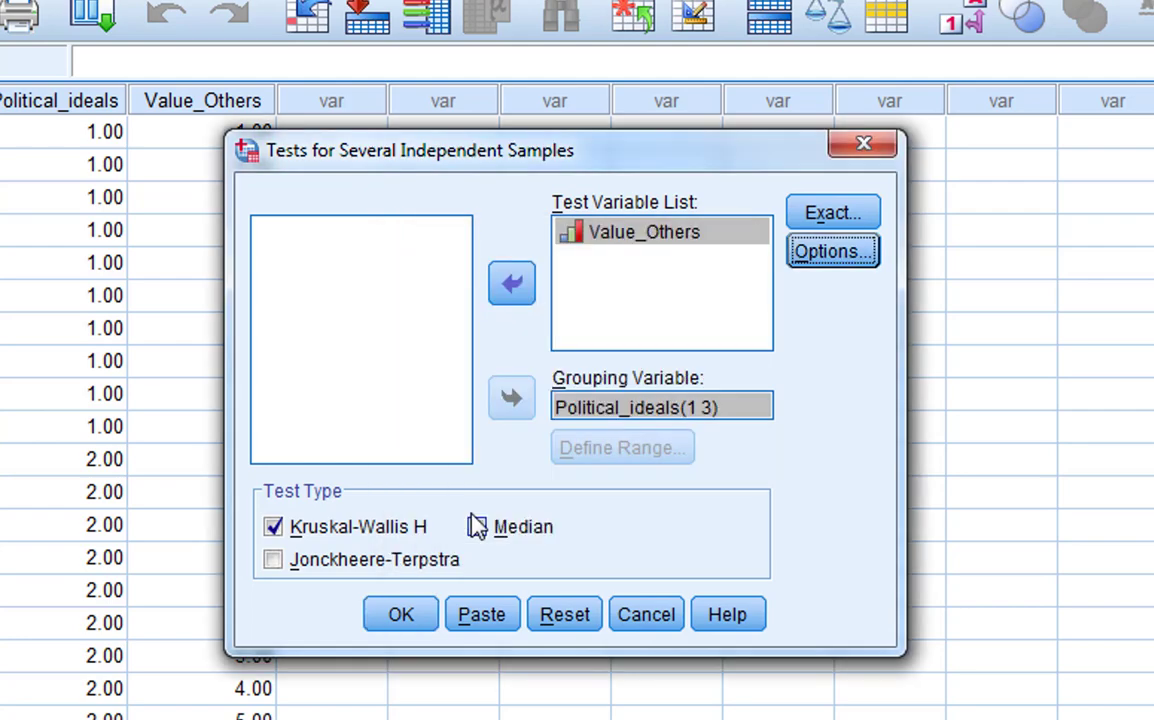
click(401, 616)
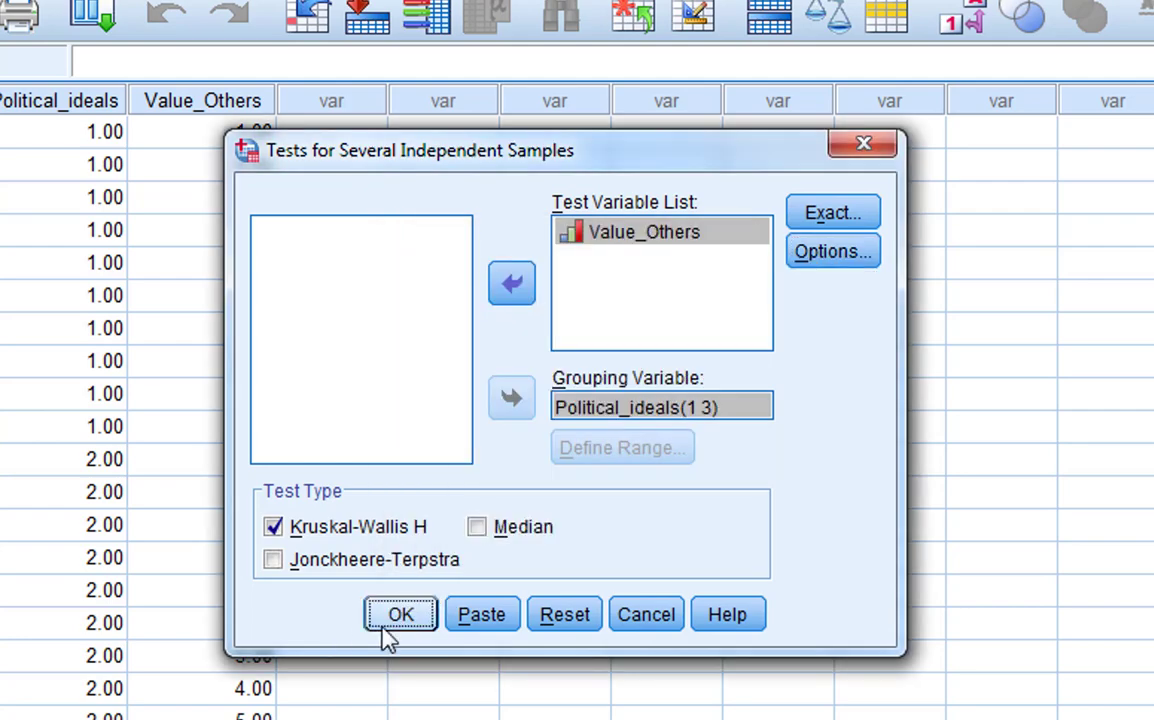
Step: Run the test and maximize the output: mean ranks 5.50, 20.30, 20.70, Chi-Square 21.189, df 2
click(392, 625)
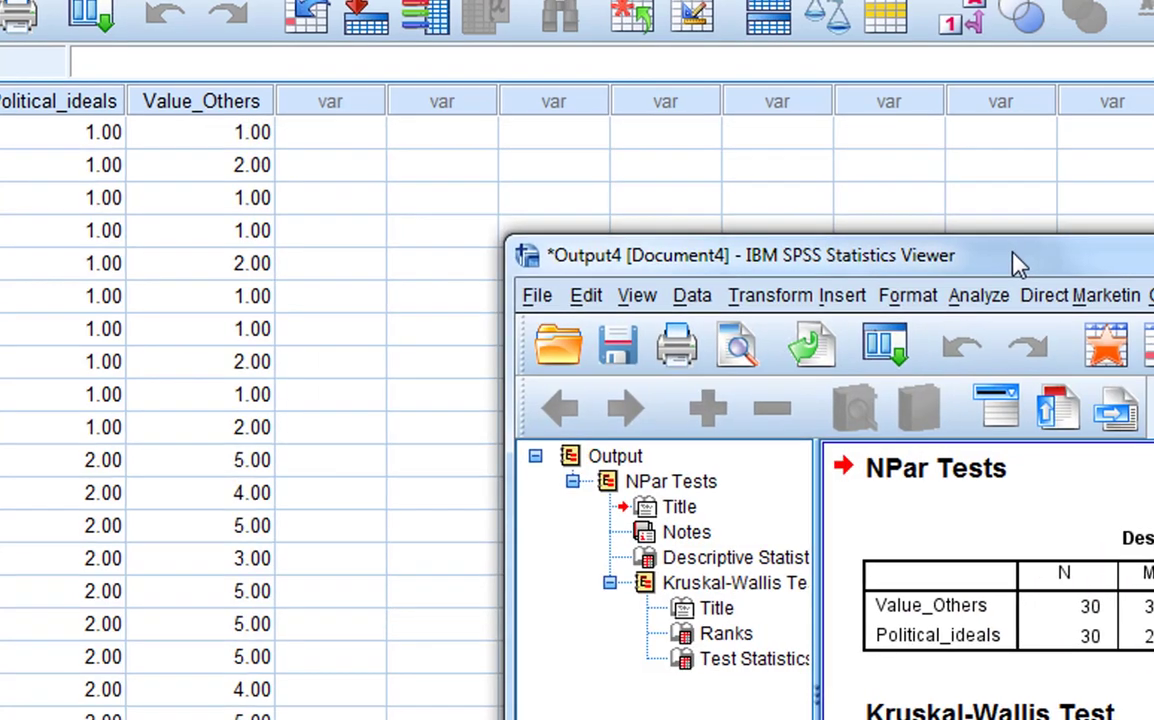
double_click(1015, 262)
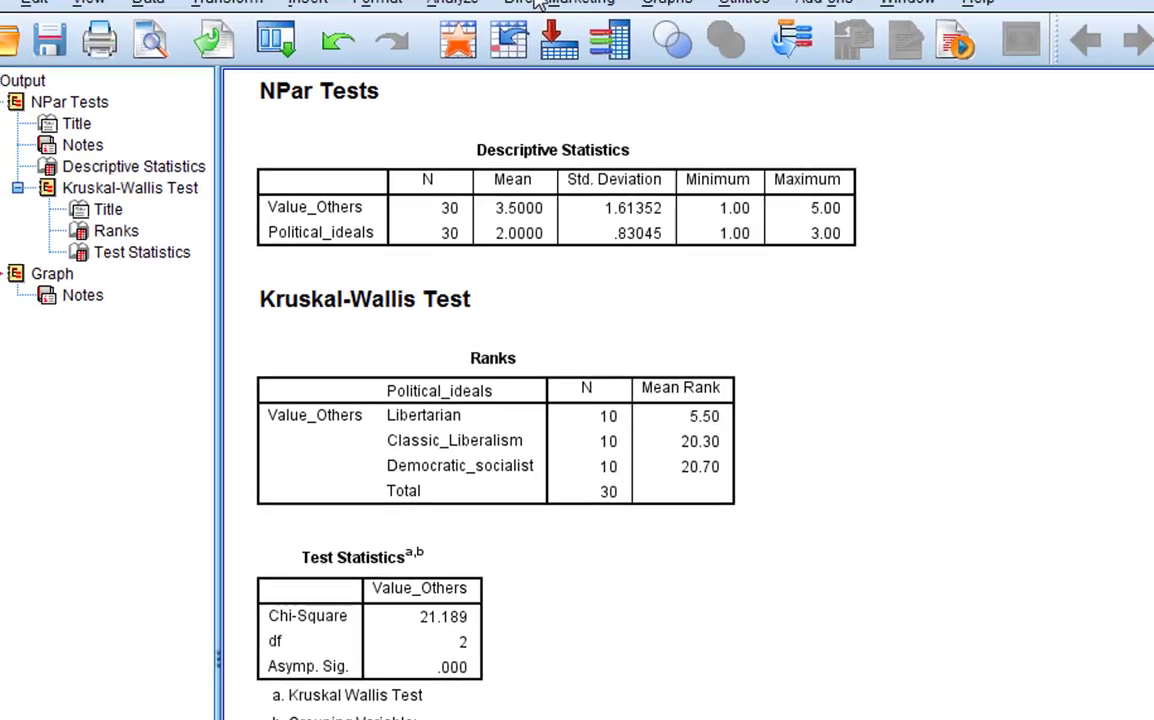
Step: Open Nonparametric Tests > Independent Samples and set the objective to Customize analysis
click(452, 2)
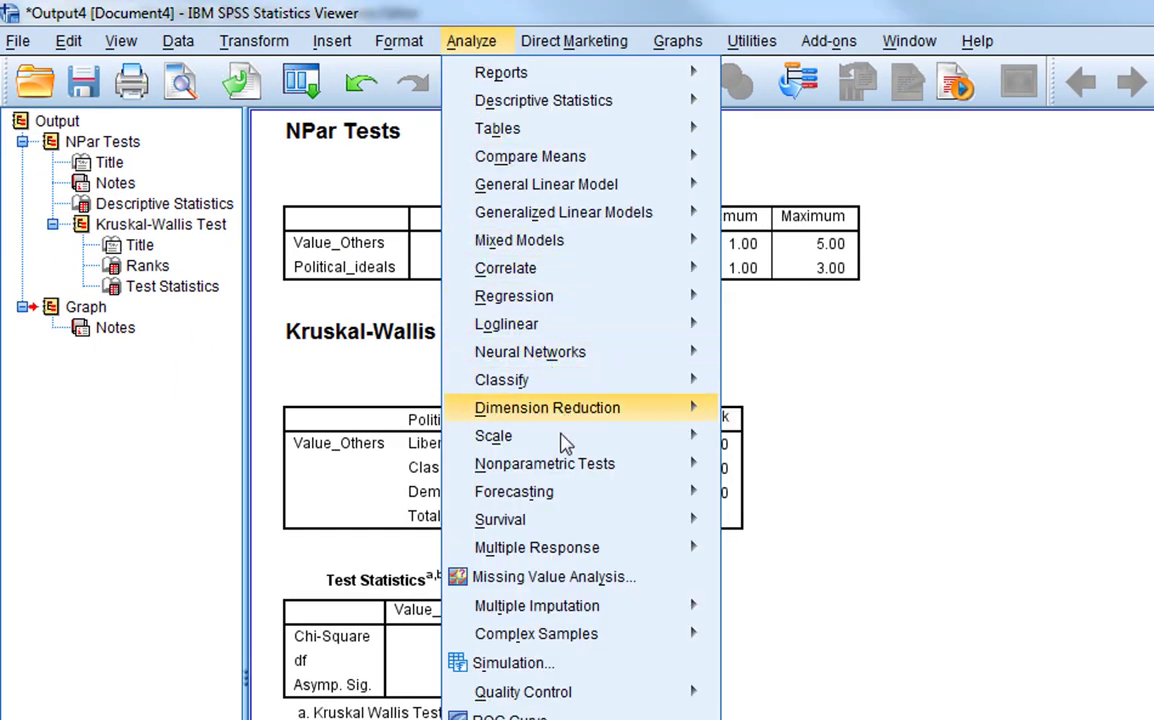
mouse_move(567, 466)
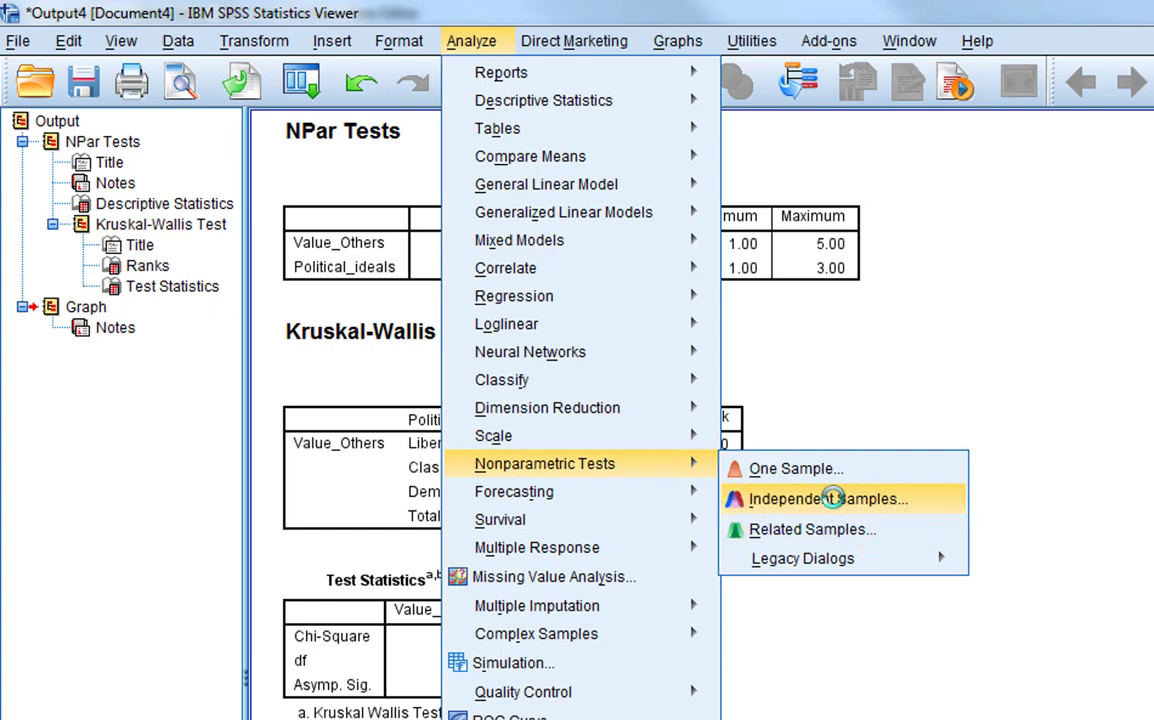
click(838, 508)
drag(778, 290, 440, 37)
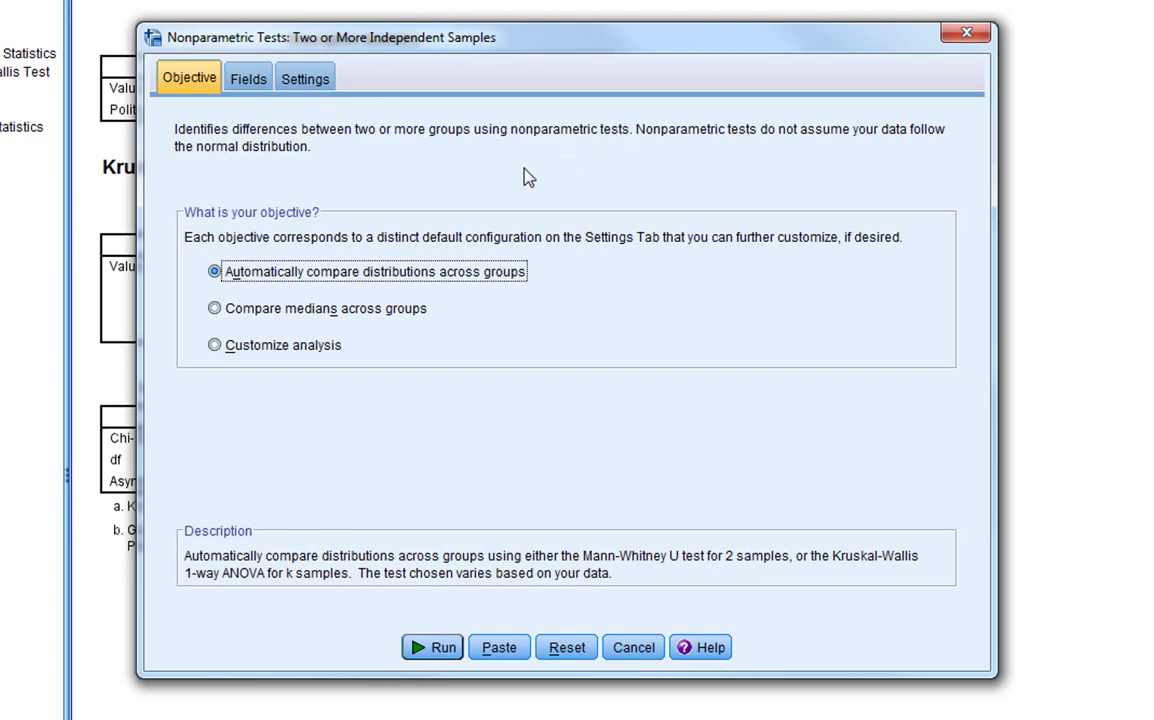
click(220, 350)
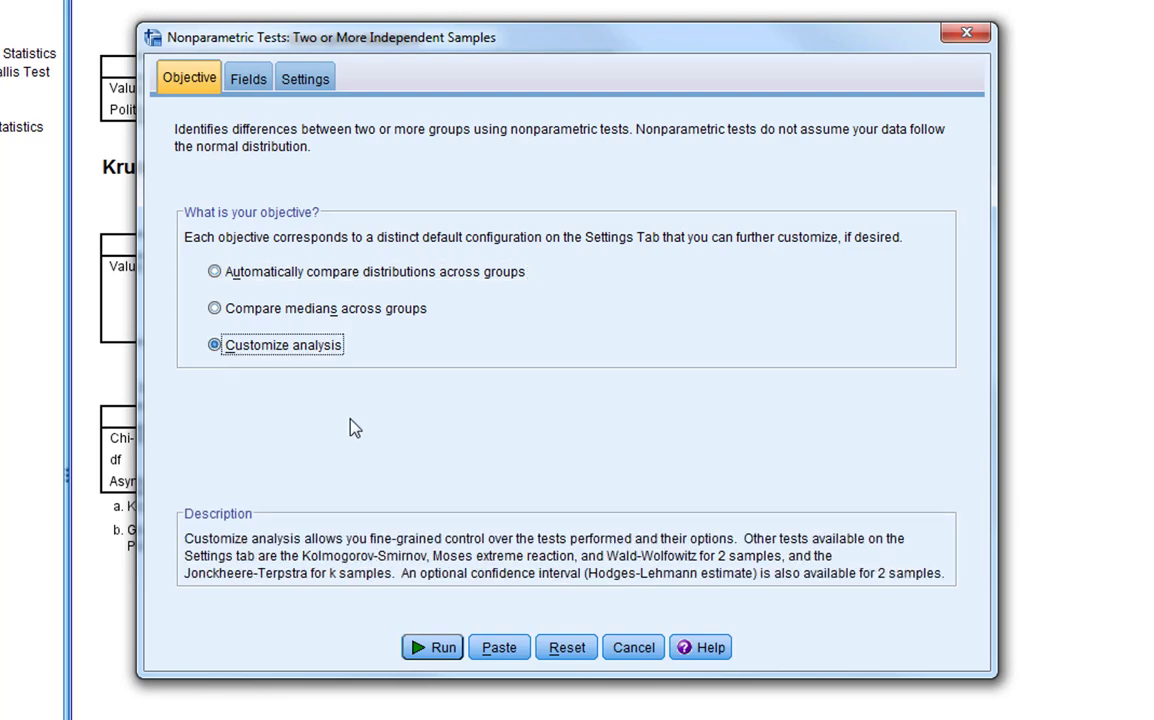
Step: On the Fields tab, assign Political_ideals to Groups and Value_Others to Test Fields
click(255, 80)
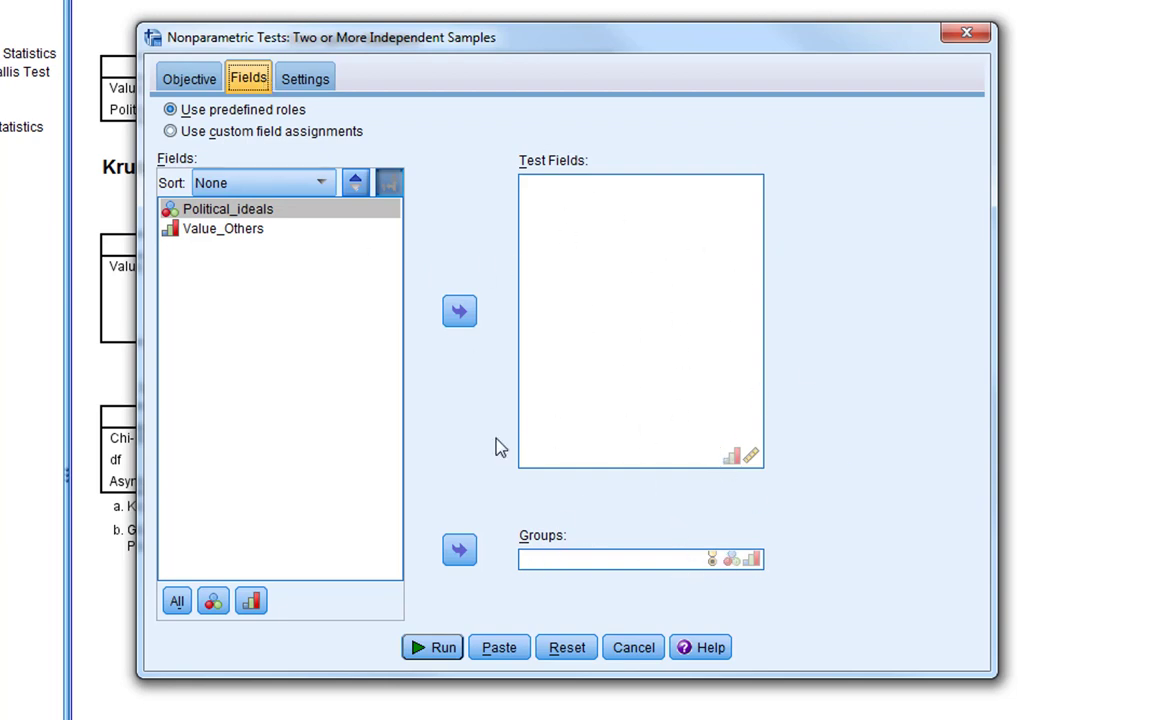
click(459, 549)
click(222, 211)
click(459, 312)
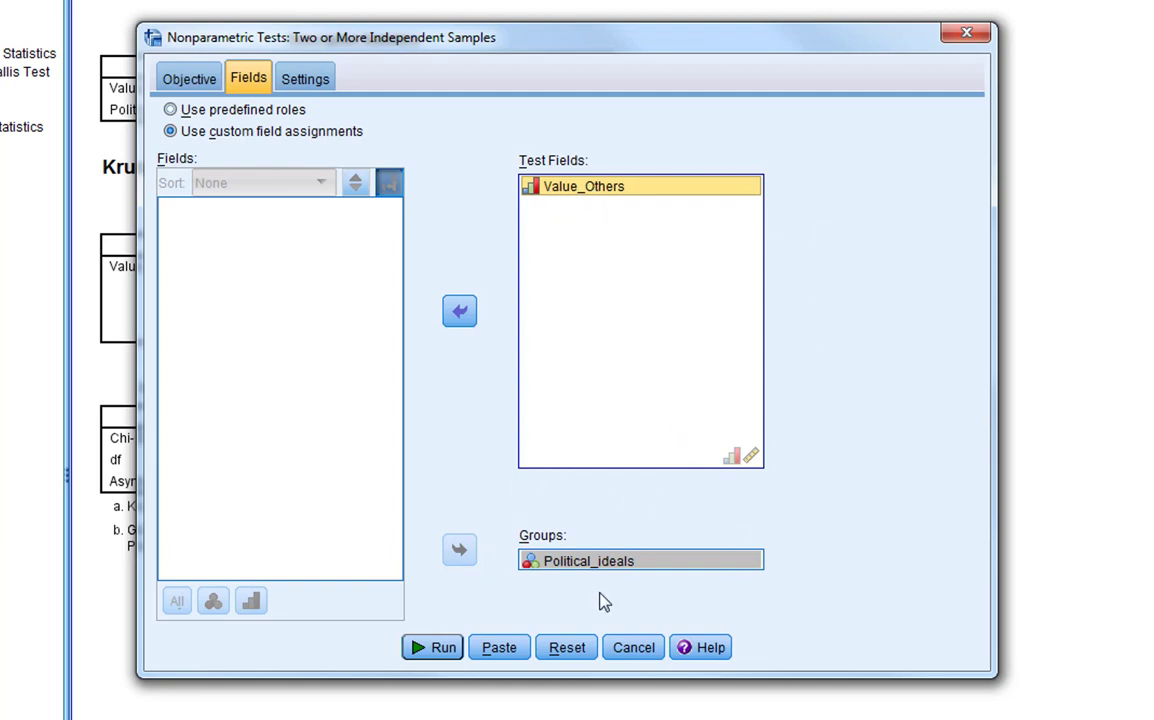
Step: Customize tests to Kruskal-Wallis 1-way ANOVA with All pairwise multiple comparisons, then run it
click(318, 82)
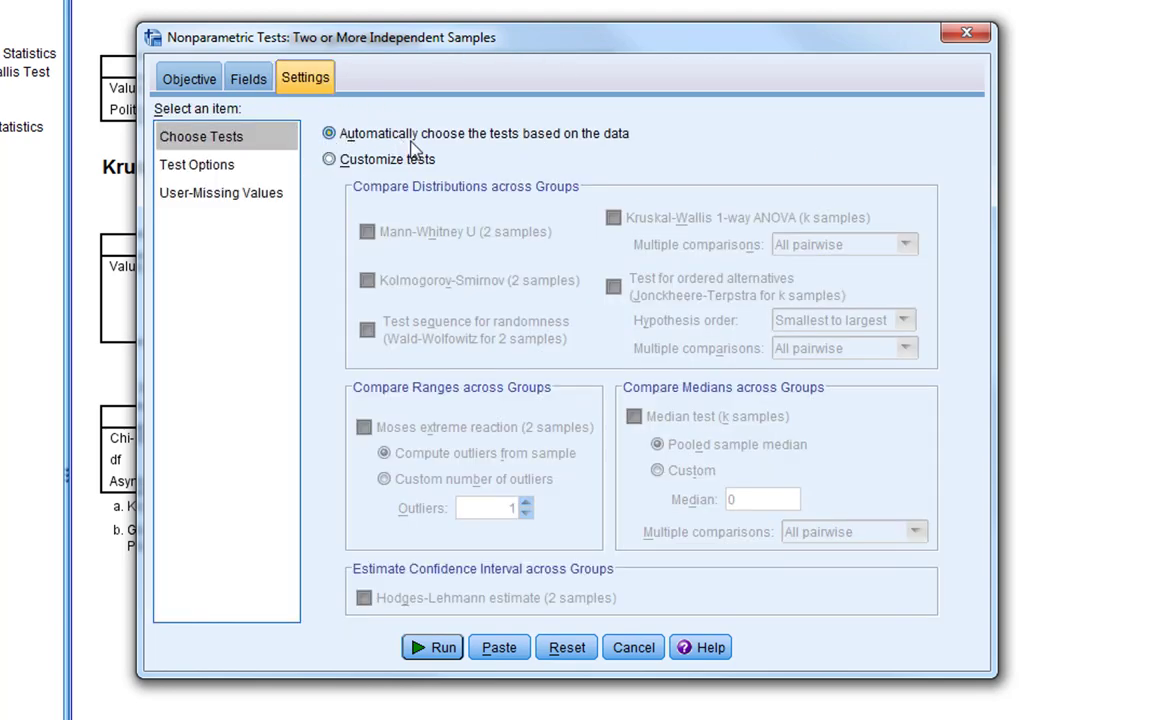
click(336, 166)
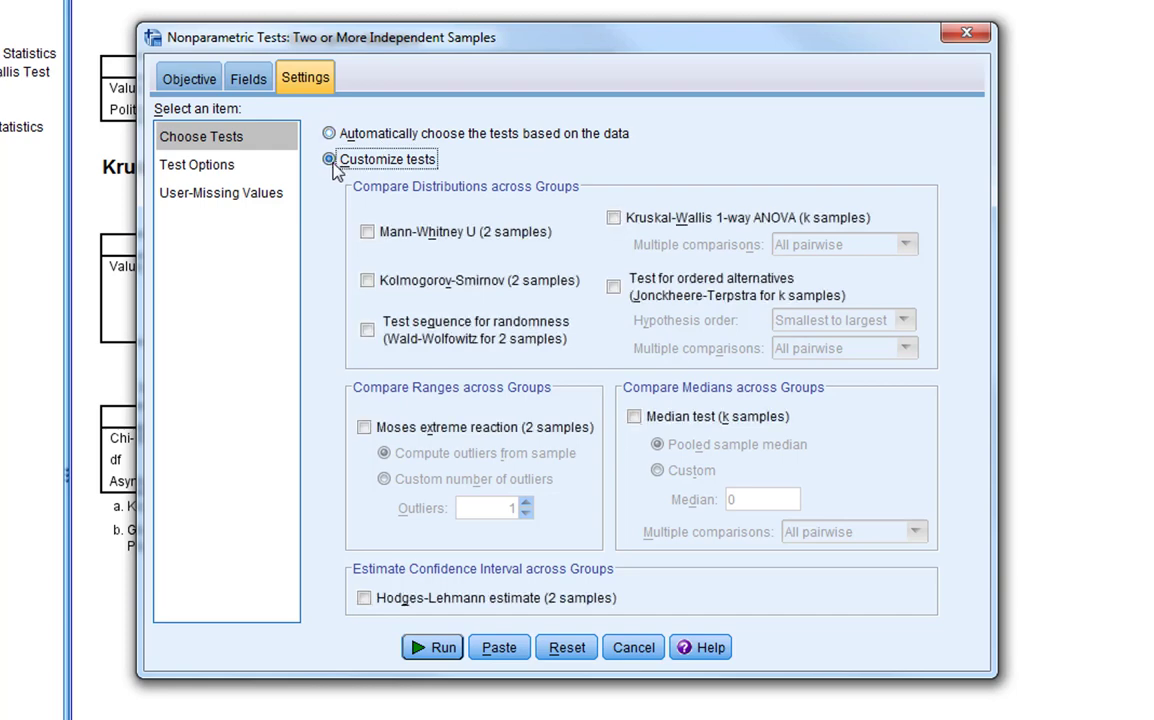
click(614, 219)
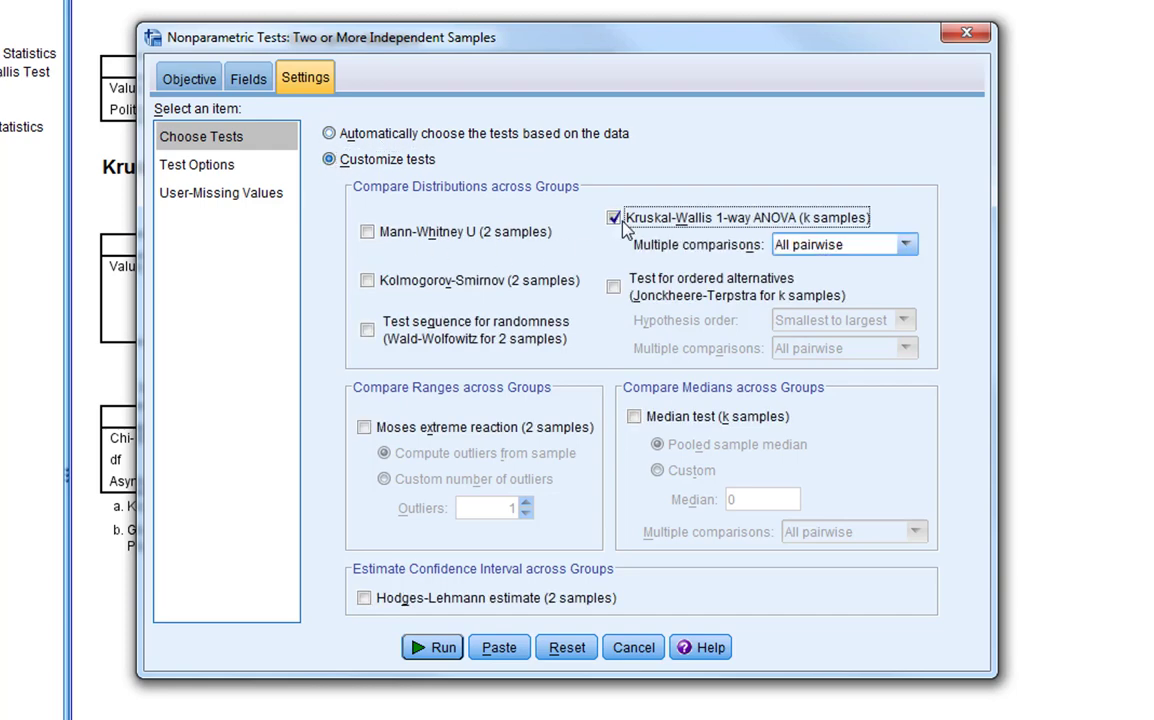
click(800, 245)
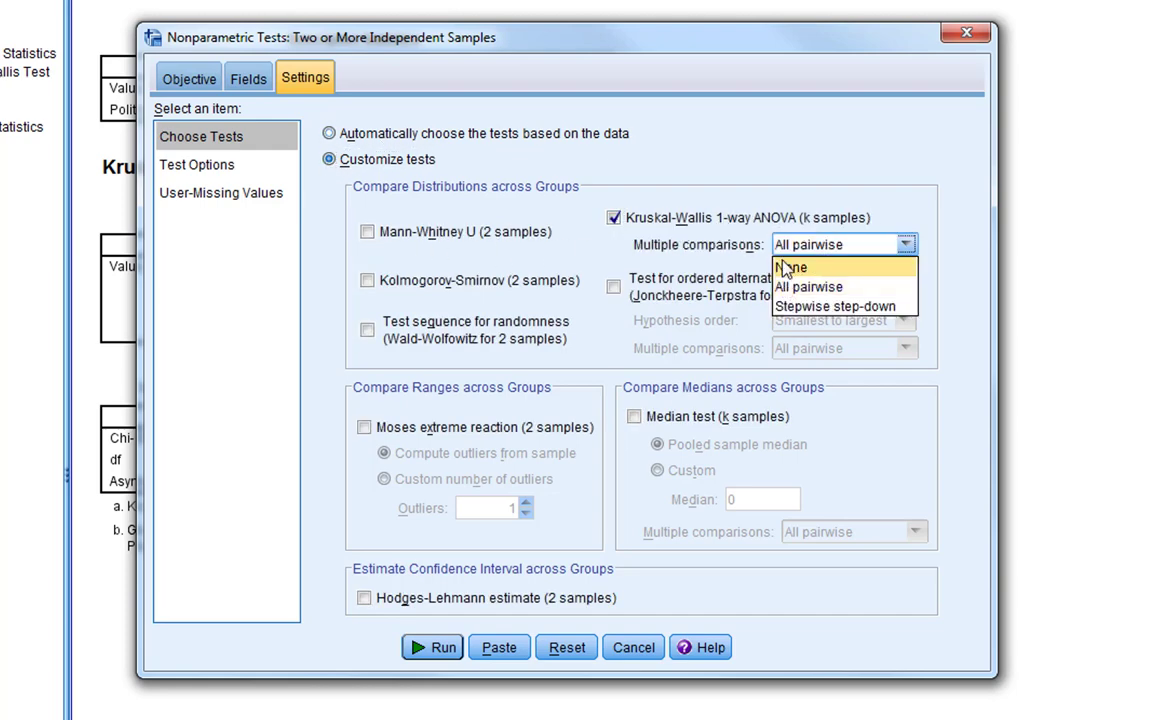
click(814, 289)
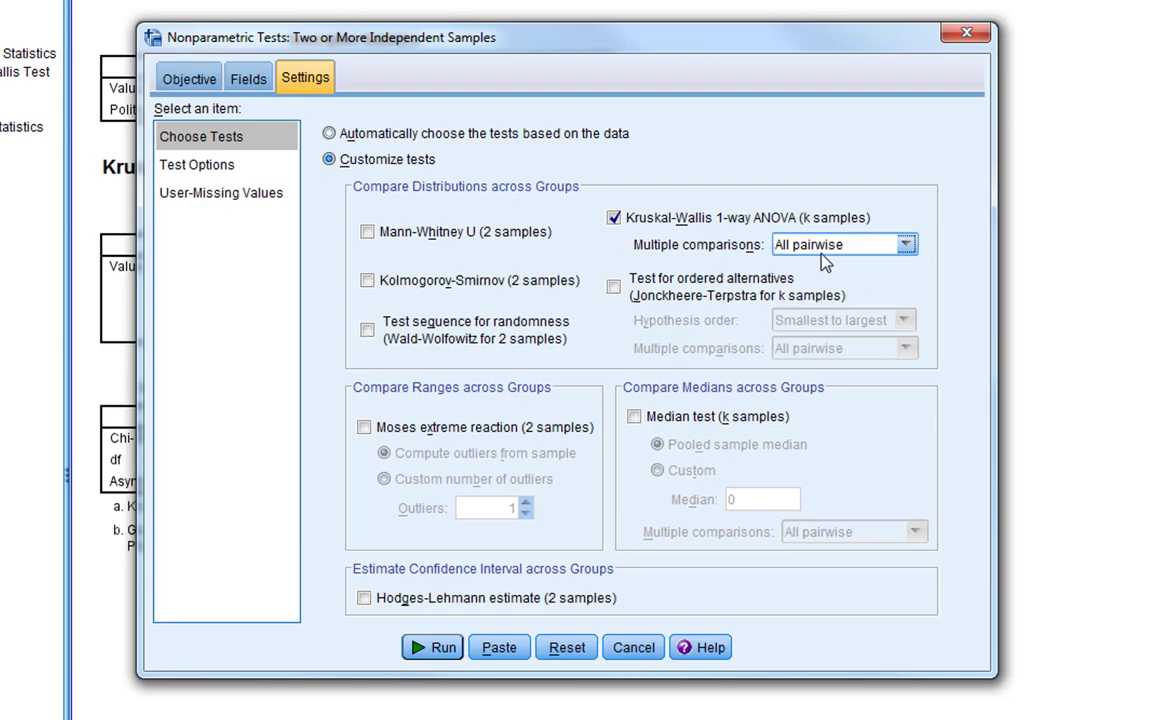
click(905, 245)
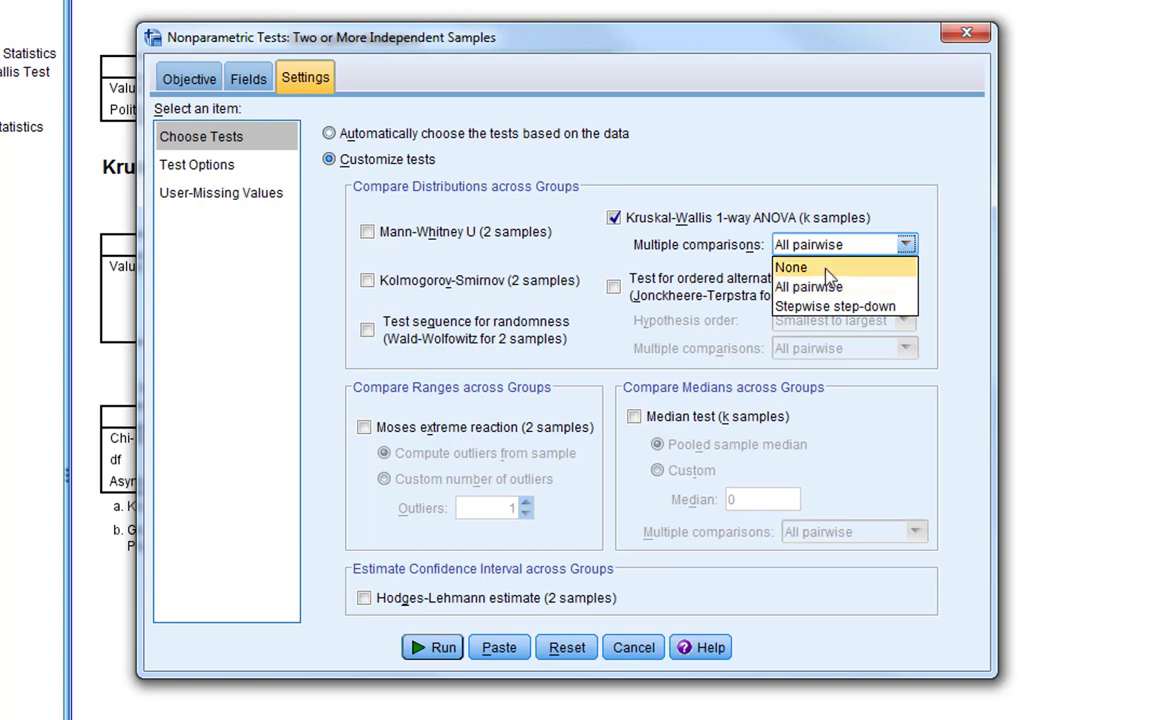
click(900, 202)
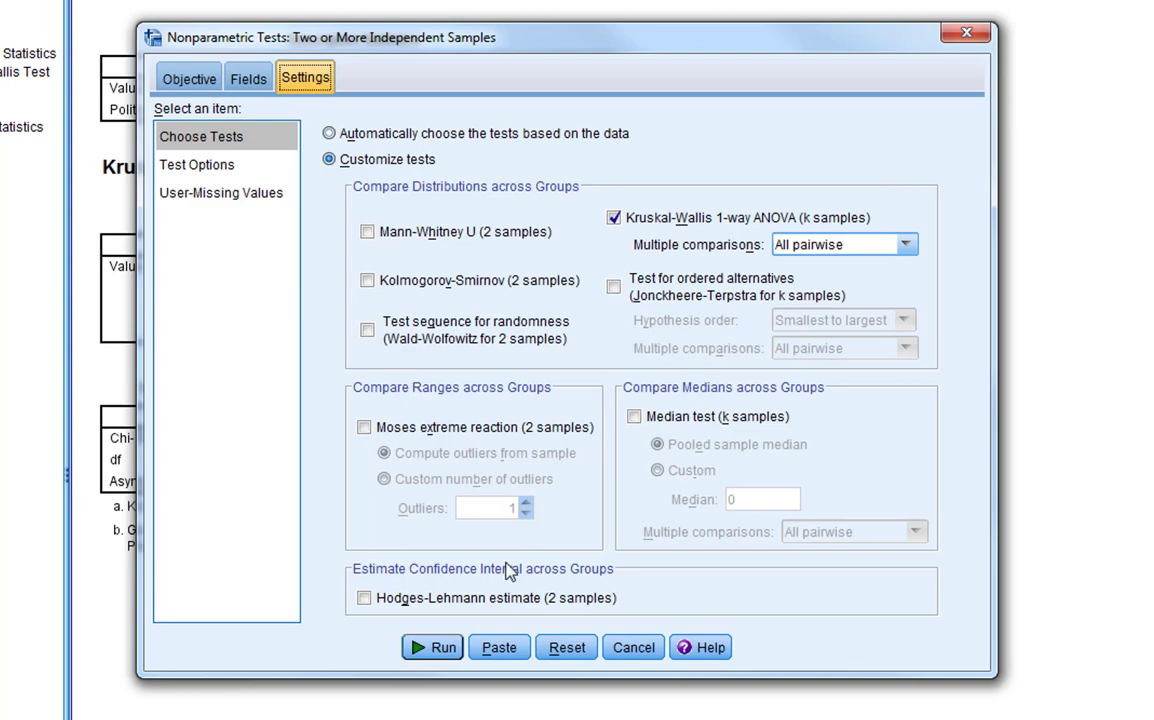
click(434, 648)
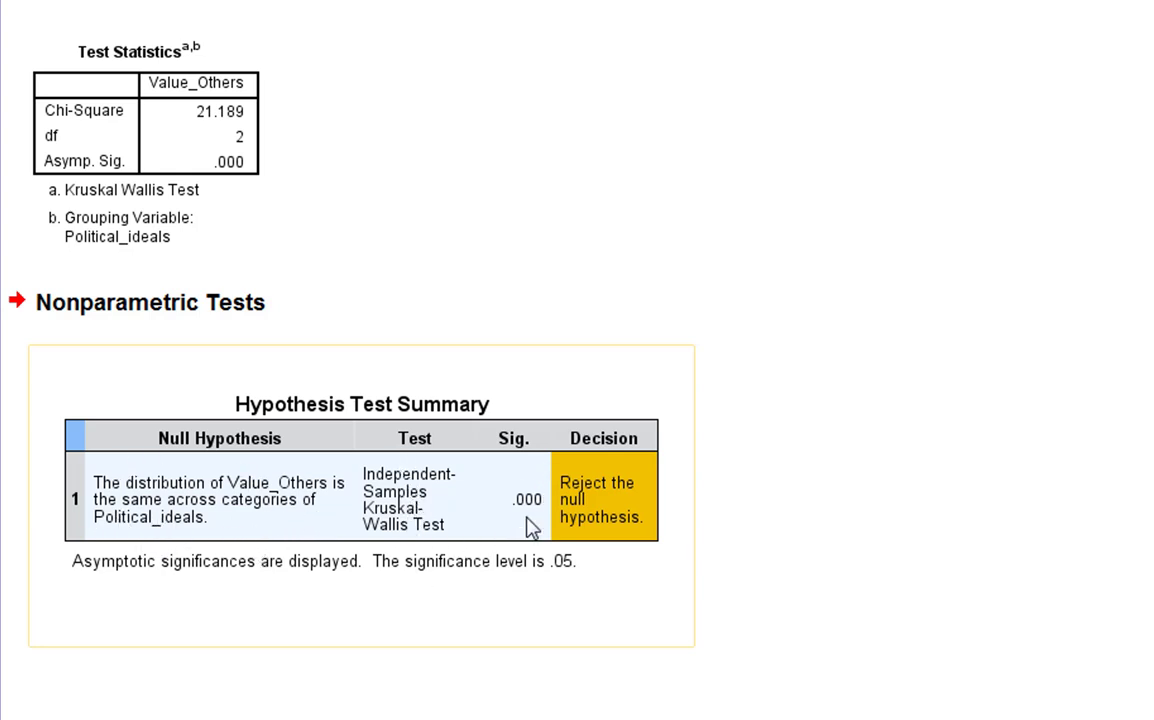
Step: Open the Hypothesis Test Summary in the Model Viewer to see statistic 21.189, df 2, significance .000
double_click(593, 487)
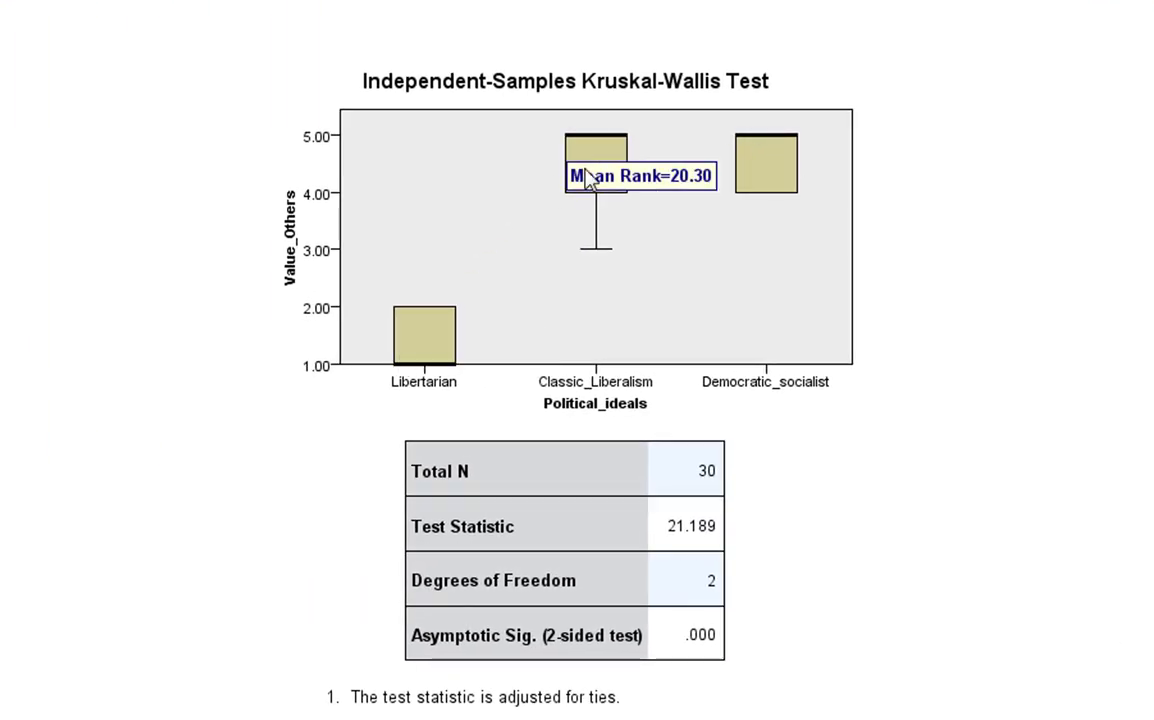
mouse_move(622, 160)
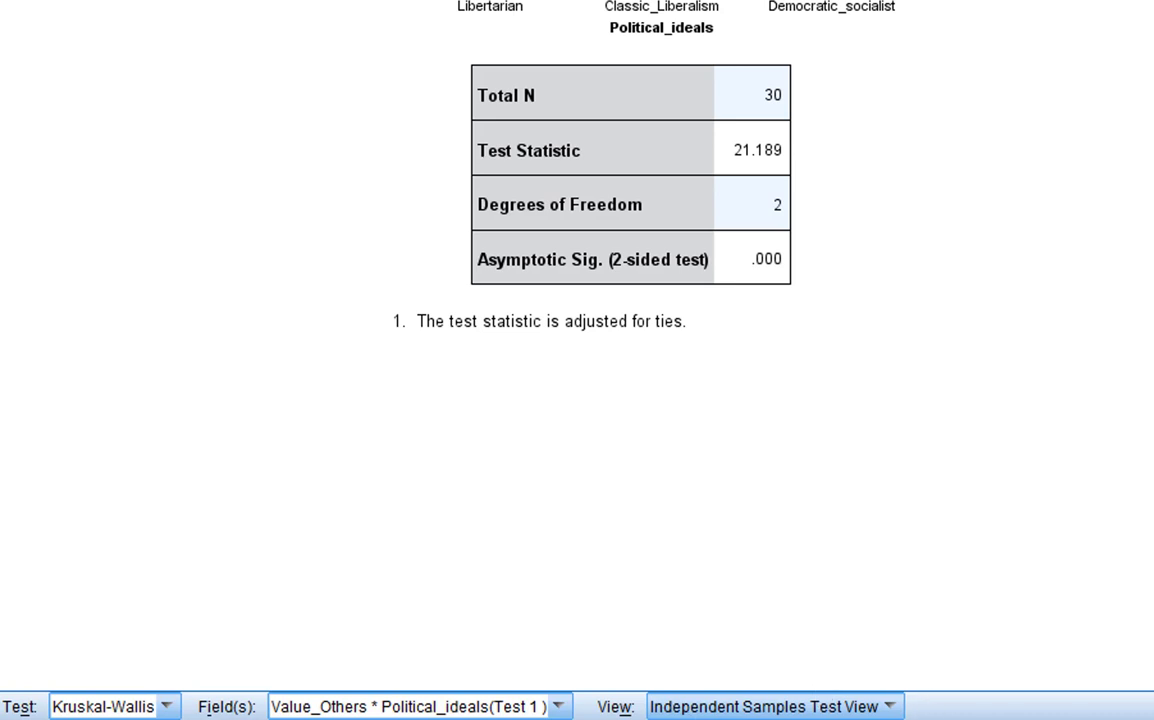
Step: Switch the Model Viewer to Pairwise Comparisons showing adjusted significances between Political_ideals groups
click(887, 707)
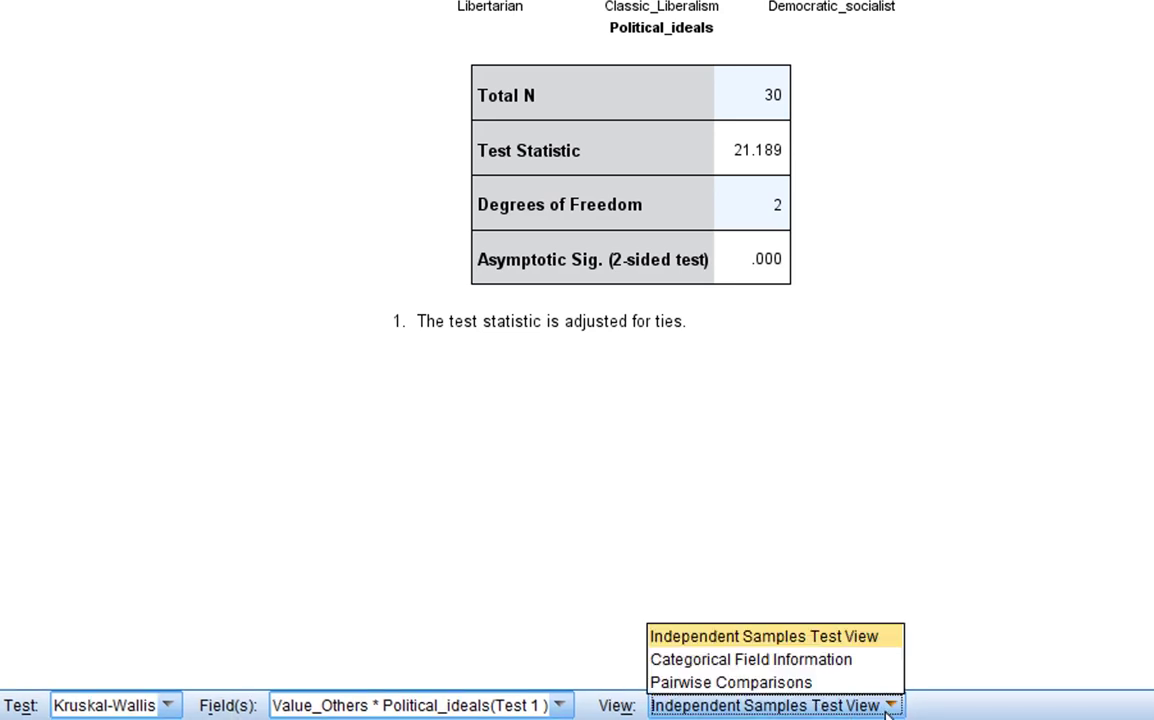
click(820, 683)
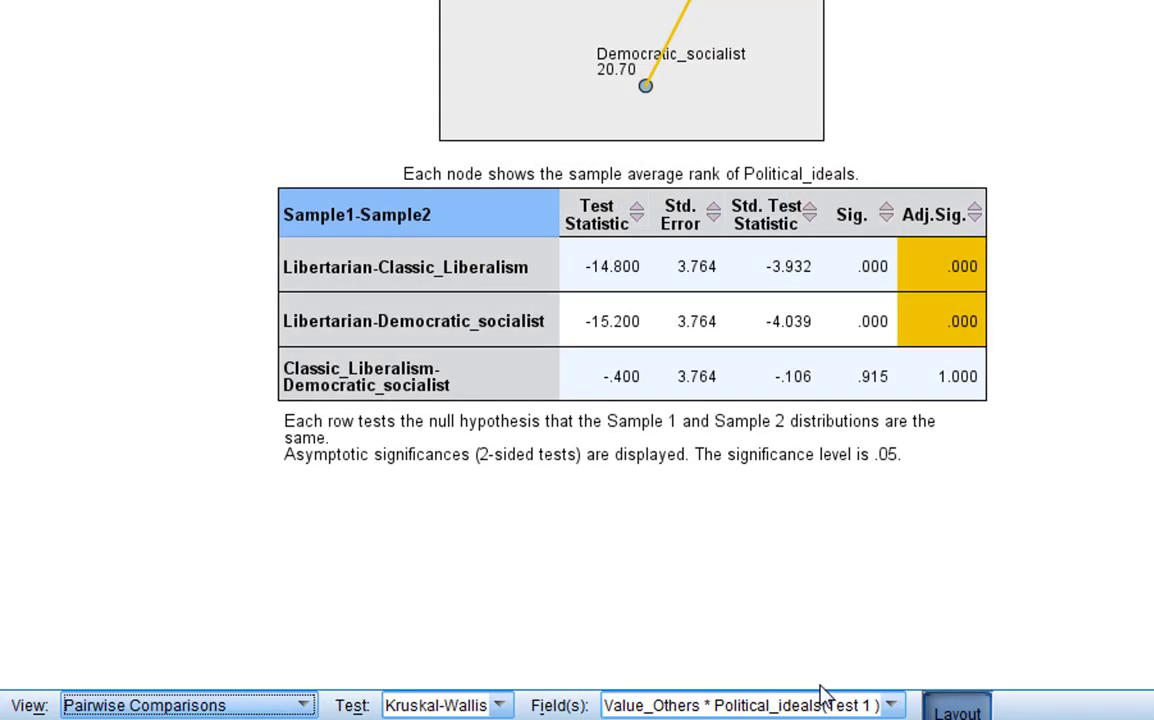